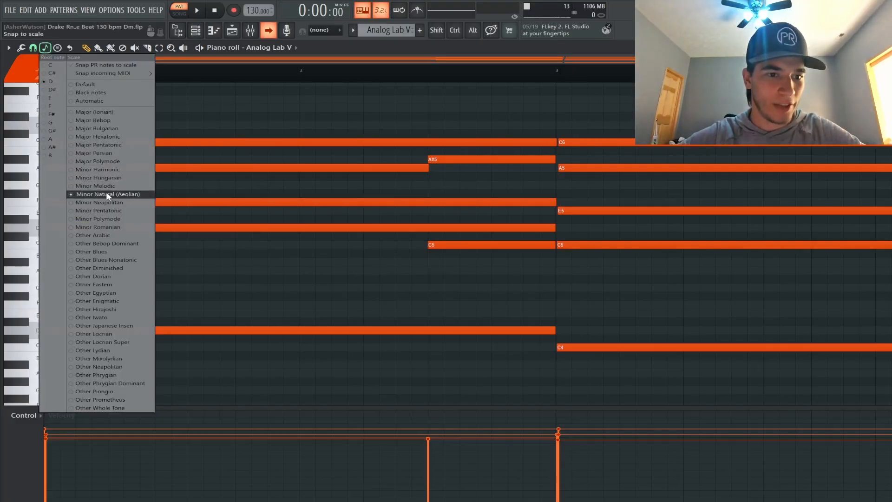
- Choose D as the root note for the piano roll's Minor Natural (Aeolian) scale highlighting
{"action": "left_click", "coordinate": [52, 80]}
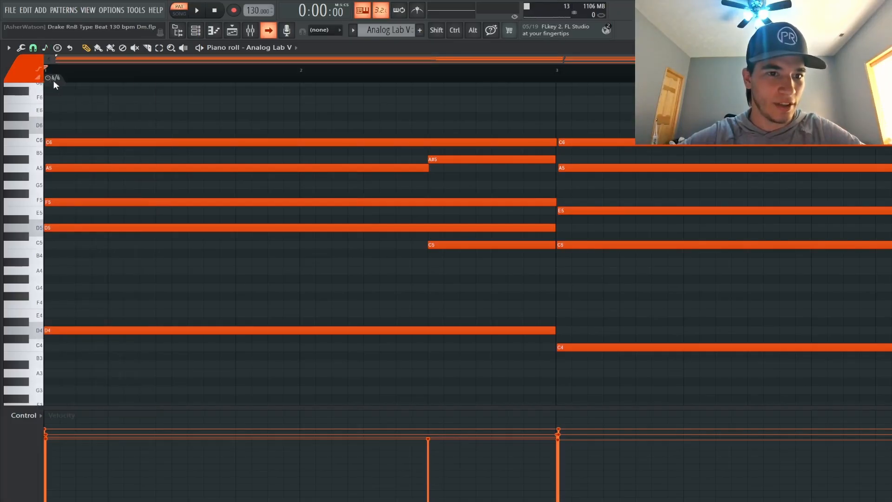
{"action": "mouse_move", "coordinate": [145, 110]}
{"action": "left_mouse_down"}
{"action": "mouse_move", "coordinate": [133, 107]}
{"action": "mouse_move", "coordinate": [133, 85]}
{"action": "mouse_move", "coordinate": [131, 108]}
{"action": "left_mouse_up"}
{"action": "right_click", "coordinate": [135, 112]}
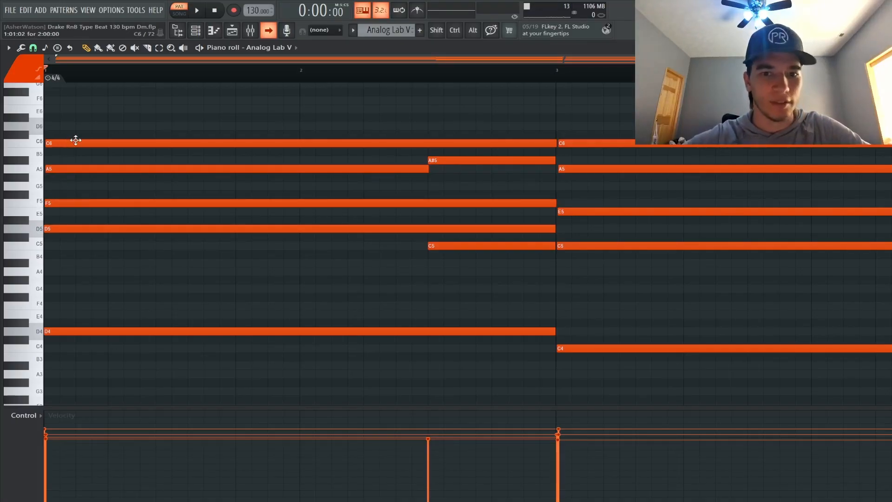
- Select the four upper notes of the first chord, C6, A5, F5 and D5, and clear the selection
{"action": "key", "text": "ctrl"}
{"action": "left_click_drag", "start_coordinate": [112, 266], "coordinate": [118, 119]}
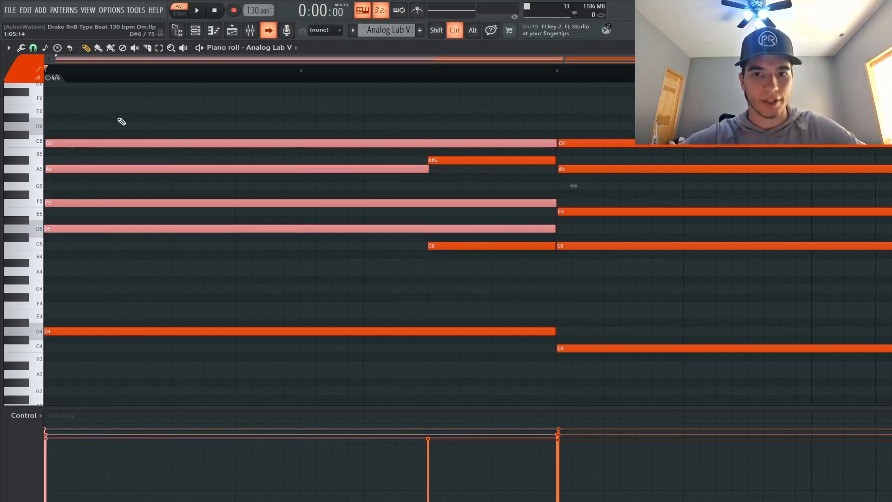
{"action": "key", "text": "ctrl+d"}
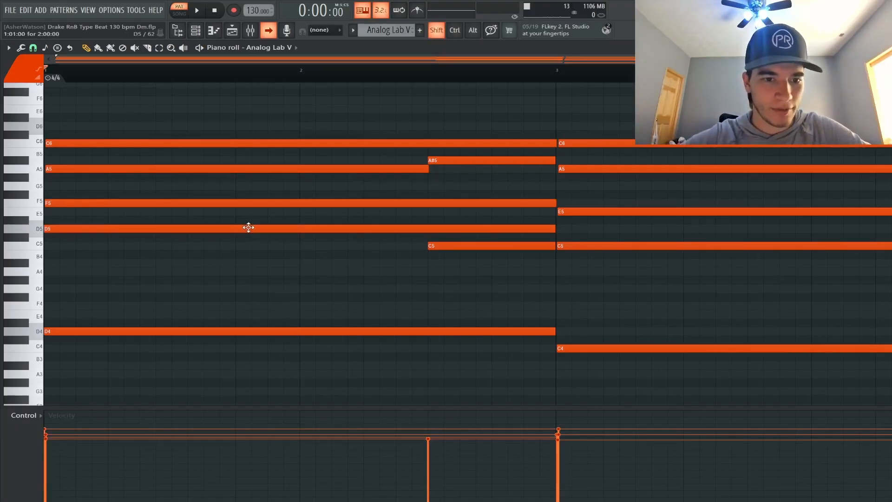
- Copy the first chord's D5 note down to G#4 and delete the copy
{"action": "left_click_drag", "start_coordinate": [248, 227], "coordinate": [251, 273]}
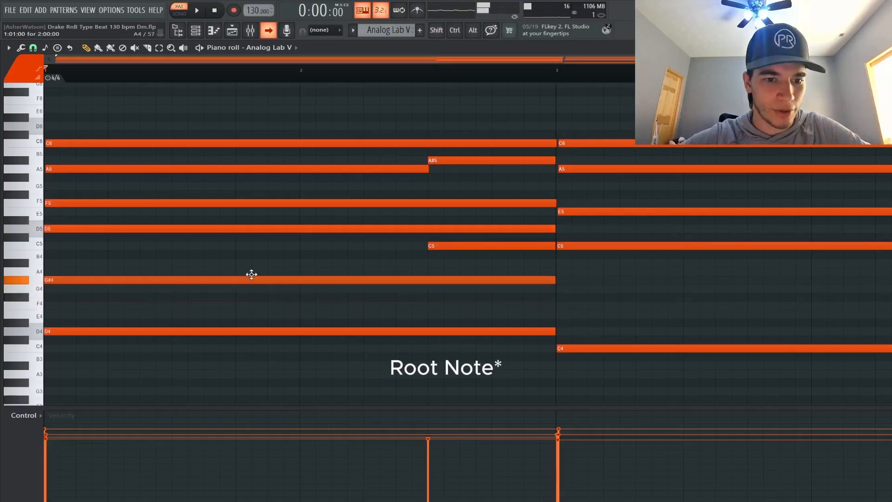
{"action": "right_click", "coordinate": [250, 277]}
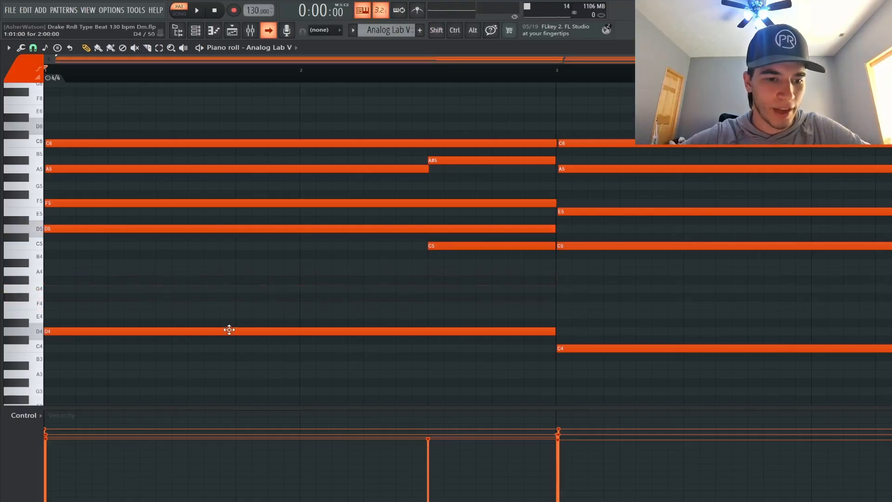
{"action": "scroll", "coordinate": [406, 288], "scroll_direction": "right", "scroll_amount": 3}
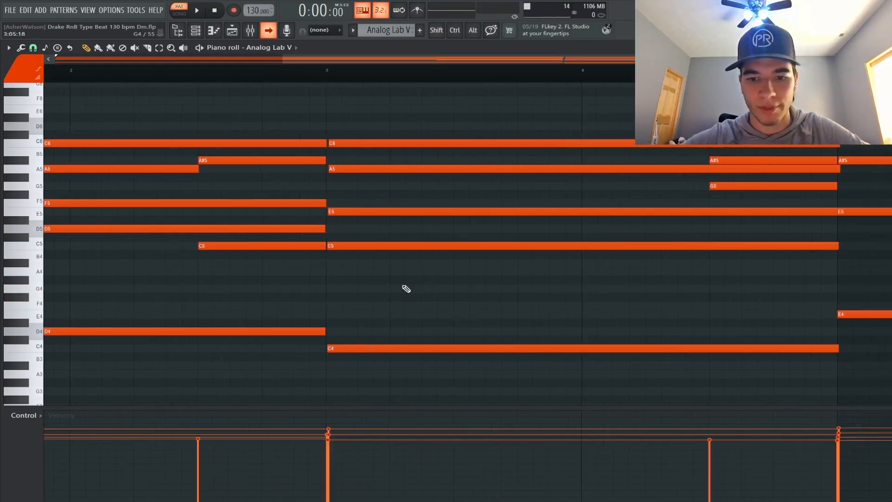
{"action": "scroll", "coordinate": [405, 288], "scroll_direction": "left", "scroll_amount": 3}
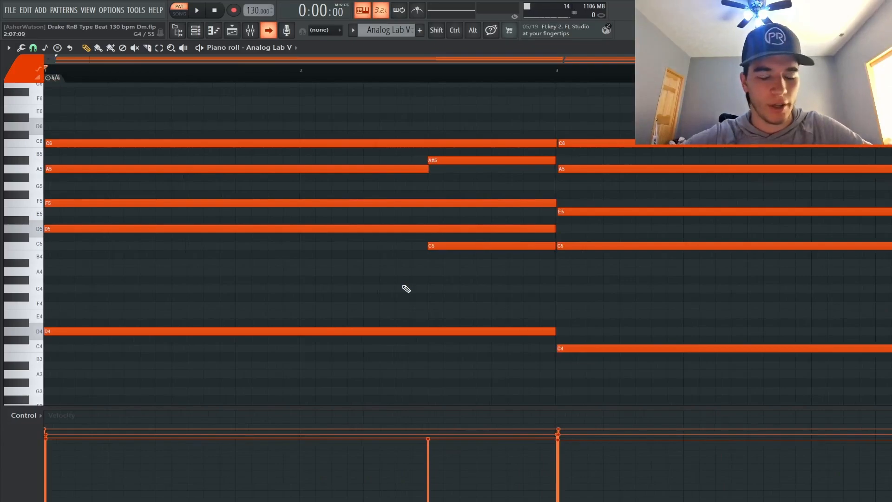
- Audition the short A#5 note at the end of the first chord, keeping it at its pitch
{"action": "left_click", "coordinate": [466, 165]}
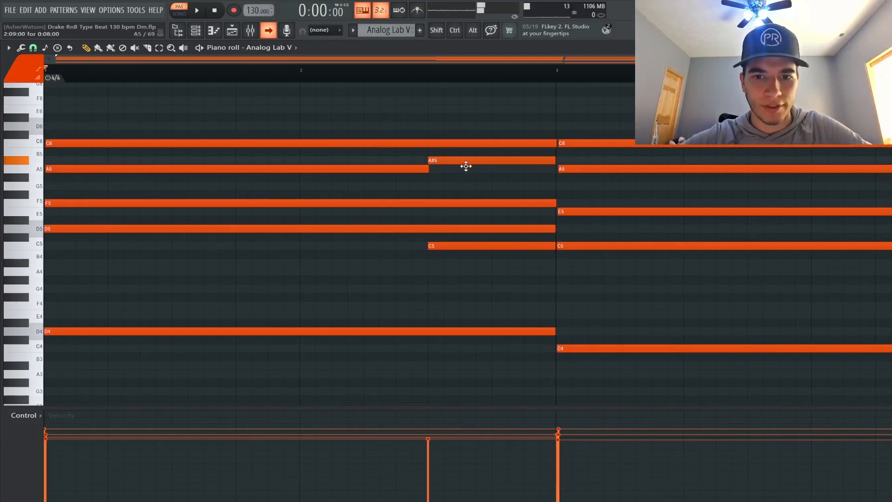
{"action": "mouse_move", "coordinate": [465, 166]}
{"action": "left_mouse_down"}
{"action": "mouse_move", "coordinate": [465, 173]}
{"action": "mouse_move", "coordinate": [468, 159]}
{"action": "left_mouse_up"}
{"action": "scroll", "coordinate": [468, 159], "scroll_direction": "right", "scroll_amount": 1}
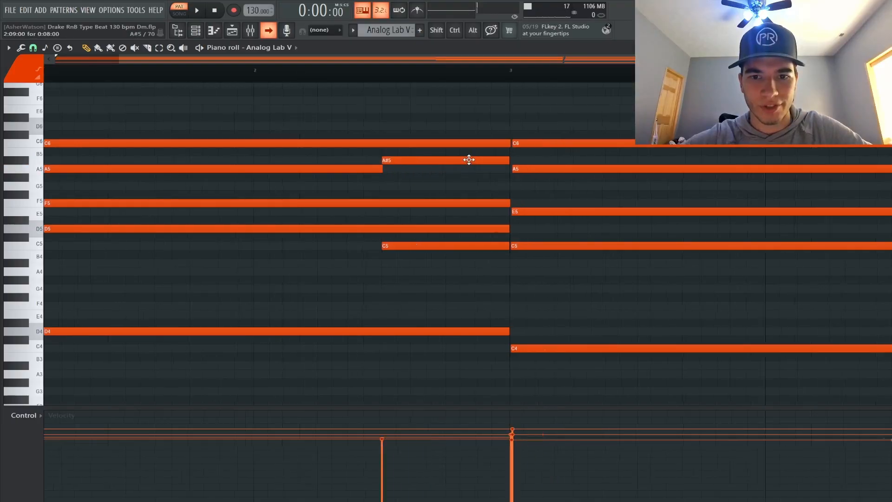
{"action": "scroll", "coordinate": [469, 159], "scroll_direction": "right", "scroll_amount": 2}
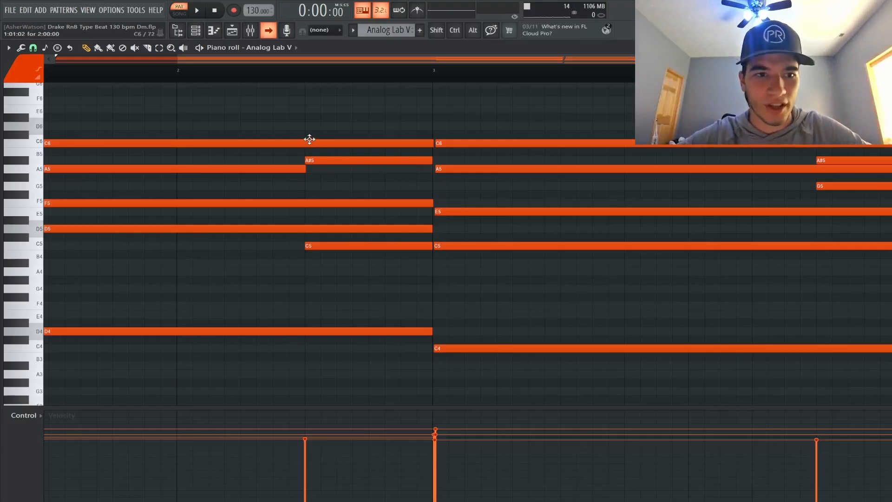
{"action": "left_click", "coordinate": [327, 160]}
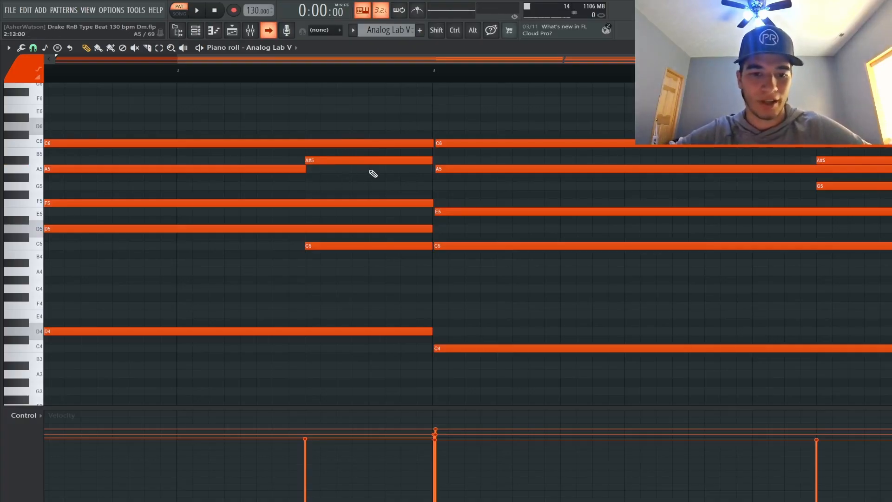
{"action": "mouse_move", "coordinate": [374, 161]}
{"action": "left_mouse_down"}
{"action": "mouse_move", "coordinate": [393, 161]}
{"action": "mouse_move", "coordinate": [374, 161]}
{"action": "left_mouse_up"}
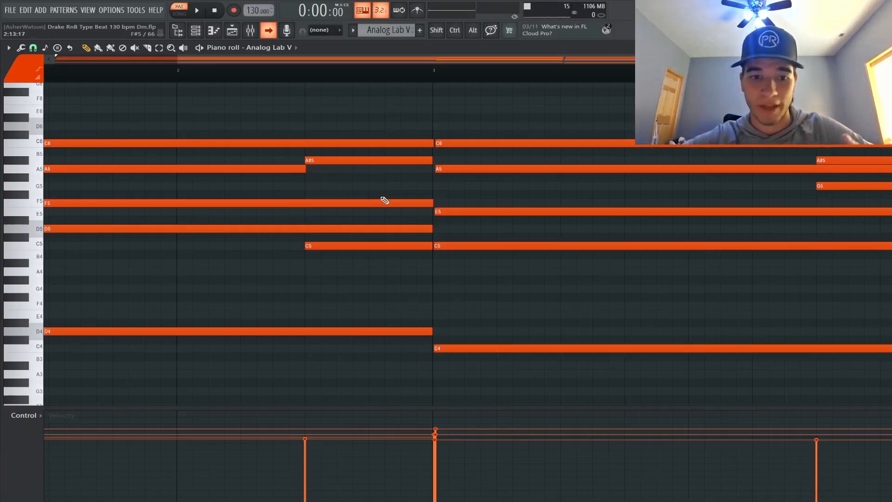
- Examine the remaining chords of the Analog Lab V progression, including the high notes and the bass notes beneath them
{"action": "scroll", "coordinate": [489, 209], "scroll_direction": "right", "scroll_amount": 5}
{"action": "scroll", "coordinate": [464, 199], "scroll_direction": "up", "scroll_amount": 3}
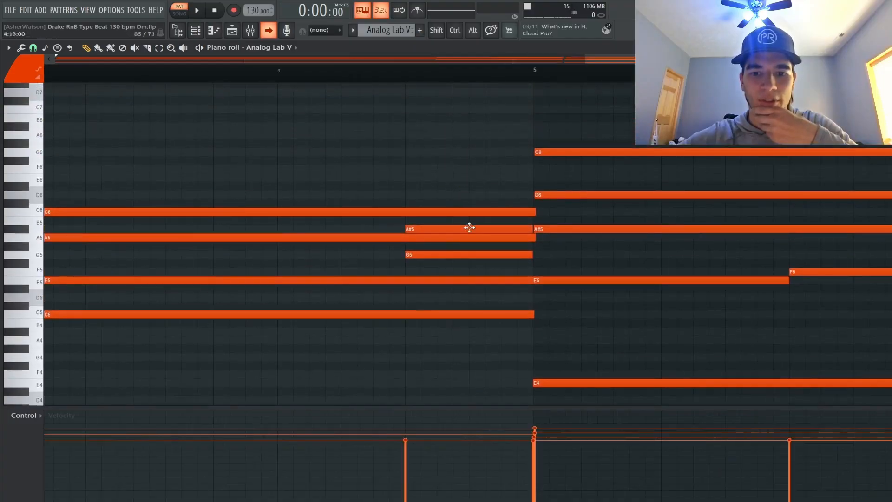
{"action": "scroll", "coordinate": [479, 234], "scroll_direction": "right", "scroll_amount": 5}
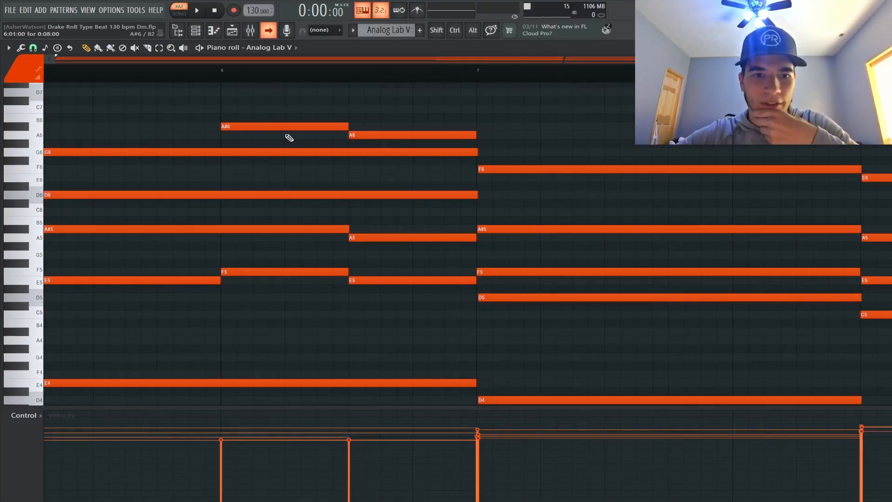
{"action": "scroll", "coordinate": [410, 149], "scroll_direction": "down", "scroll_amount": 3}
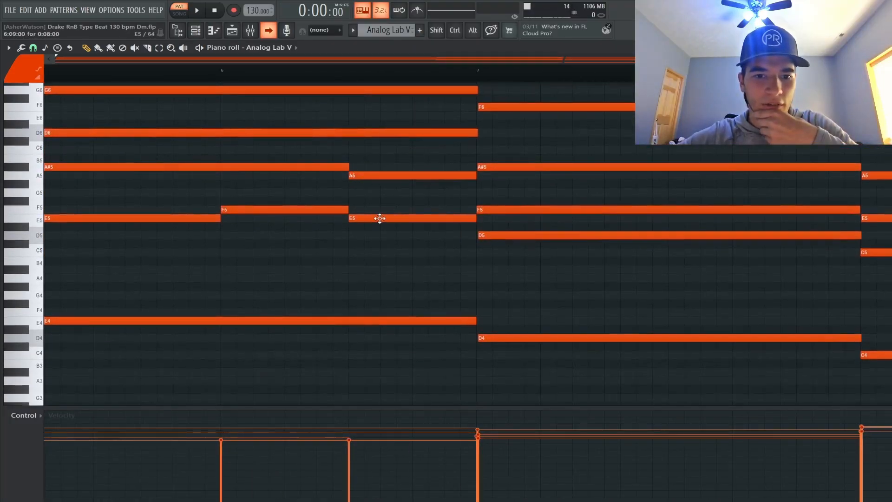
{"action": "scroll", "coordinate": [381, 219], "scroll_direction": "left", "scroll_amount": 3}
{"action": "scroll", "coordinate": [382, 221], "scroll_direction": "left", "scroll_amount": 1}
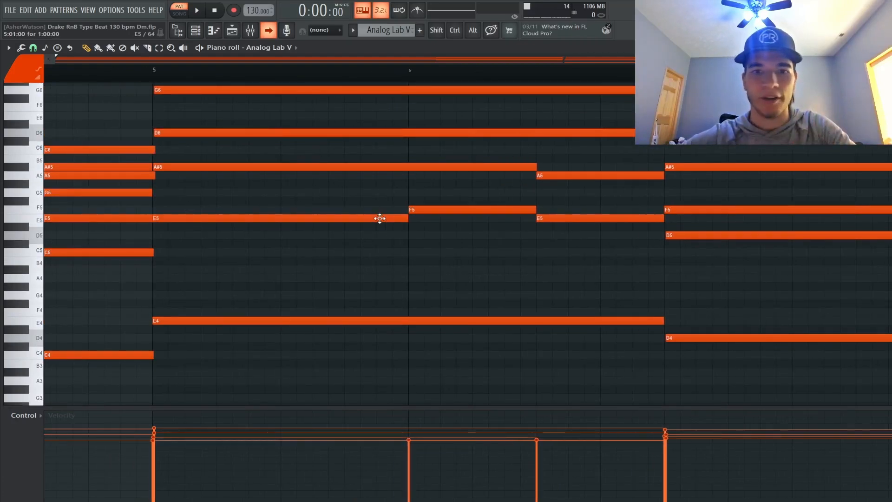
{"action": "scroll", "coordinate": [380, 218], "scroll_direction": "left", "scroll_amount": 15}
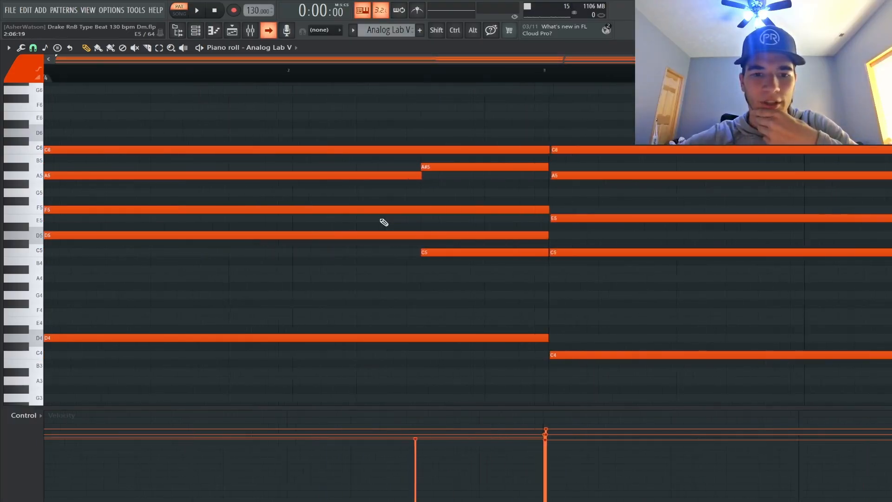
{"action": "scroll", "coordinate": [384, 222], "scroll_direction": "up", "scroll_amount": 3}
{"action": "scroll", "coordinate": [383, 222], "scroll_direction": "down", "scroll_amount": 4}
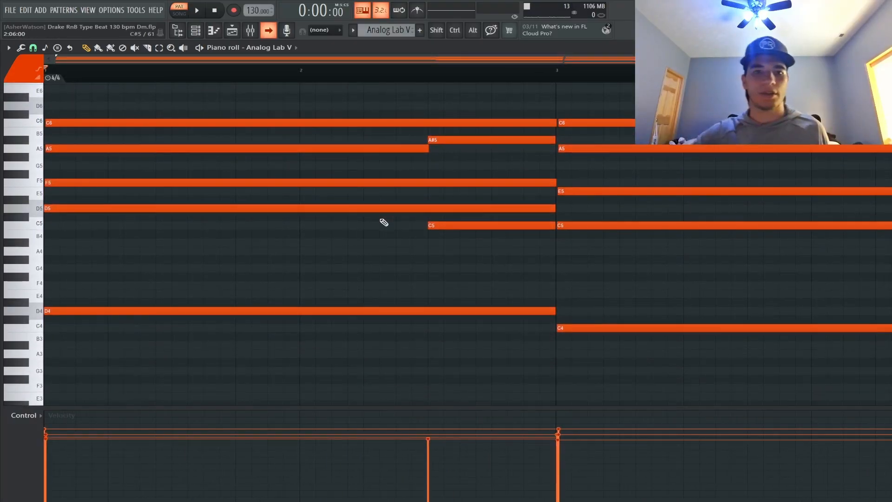
- Play the Analog Lab V chord progression from the start and stop playback after the last chord
{"action": "key", "text": "space"}
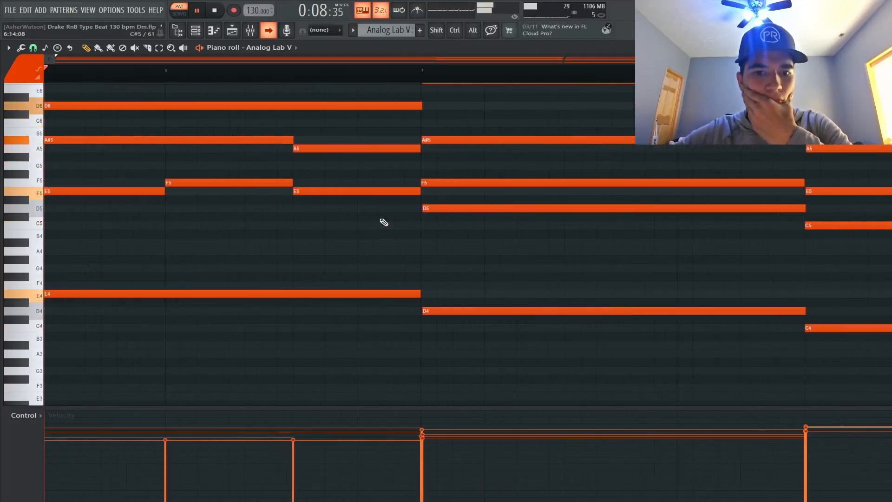
{"action": "scroll", "coordinate": [382, 221], "scroll_direction": "up", "scroll_amount": 4}
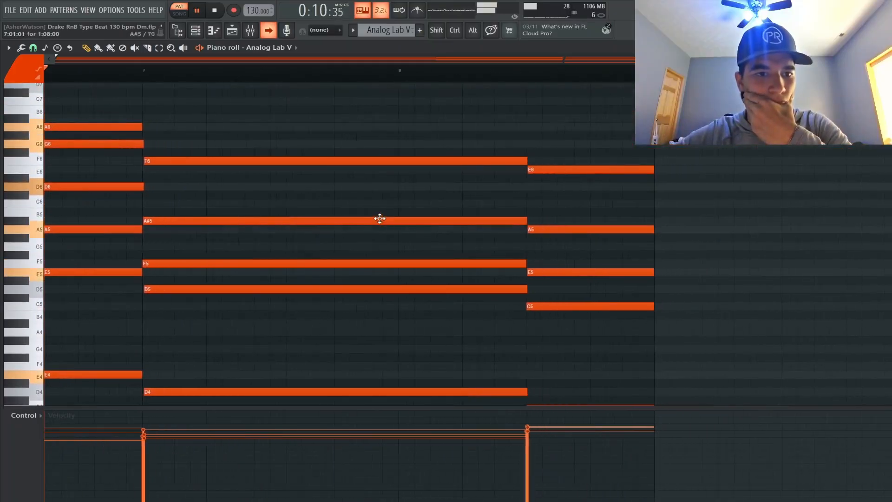
{"action": "scroll", "coordinate": [382, 221], "scroll_direction": "down", "scroll_amount": 3}
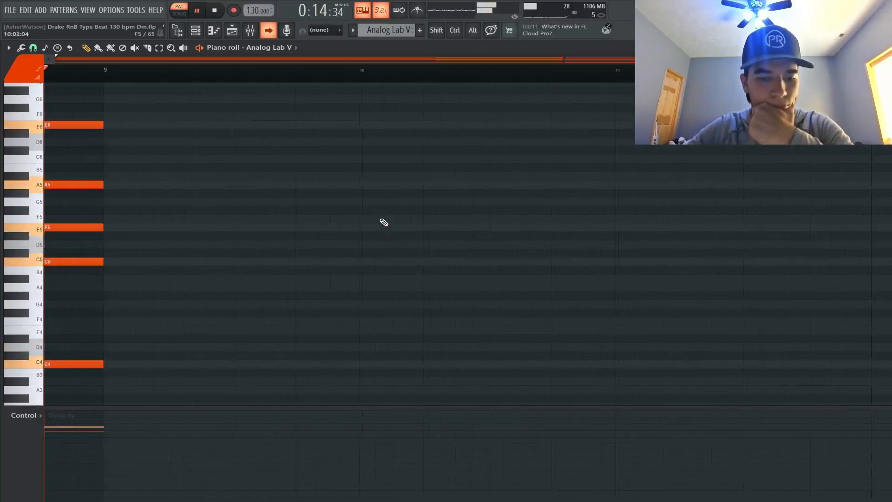
{"action": "key", "text": "space"}
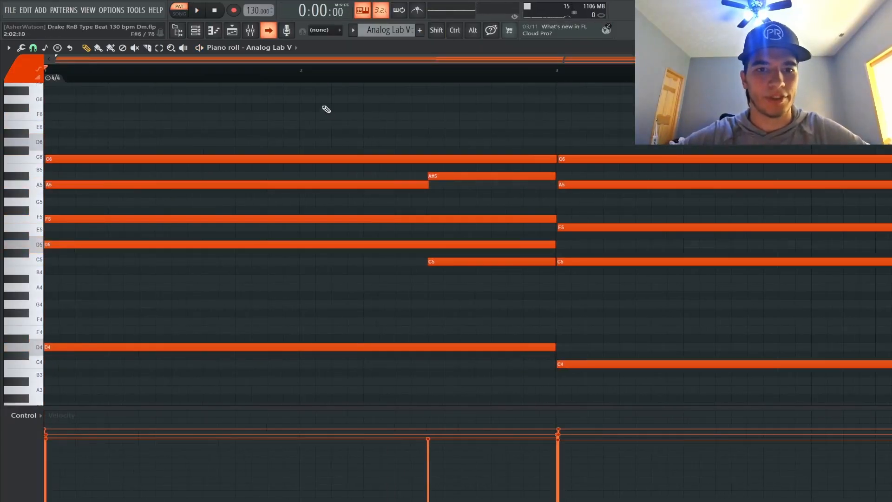
- Switch the piano roll to the SKY Keys channel and play its chord progression from the start
{"action": "left_click", "coordinate": [298, 49]}
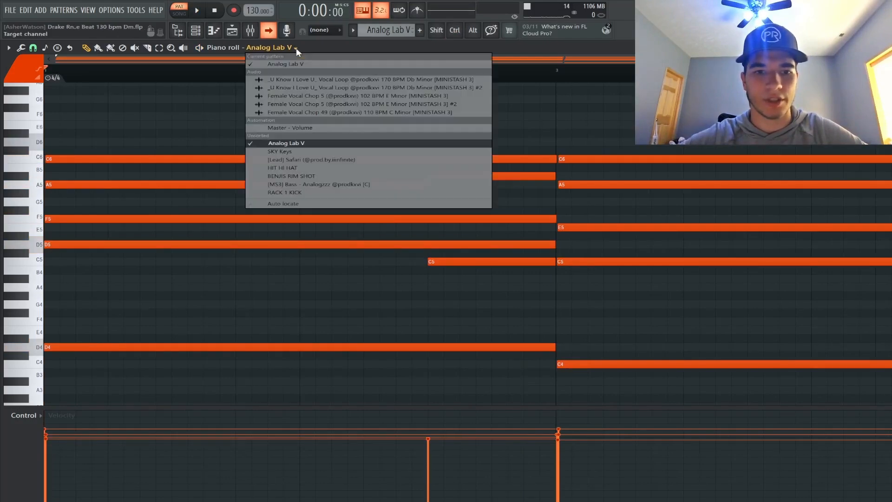
{"action": "left_click", "coordinate": [312, 143]}
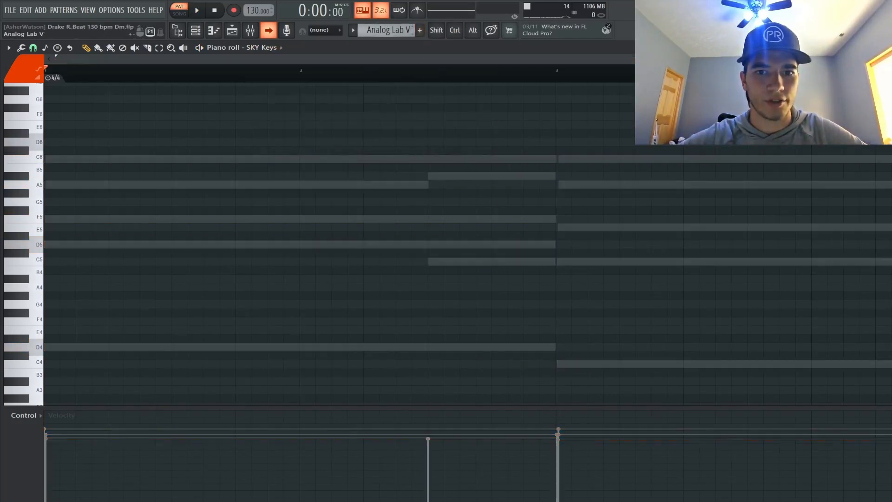
{"action": "scroll", "coordinate": [403, 30], "scroll_direction": "down", "scroll_amount": 1}
{"action": "scroll", "coordinate": [425, 175], "scroll_direction": "down", "scroll_amount": 2}
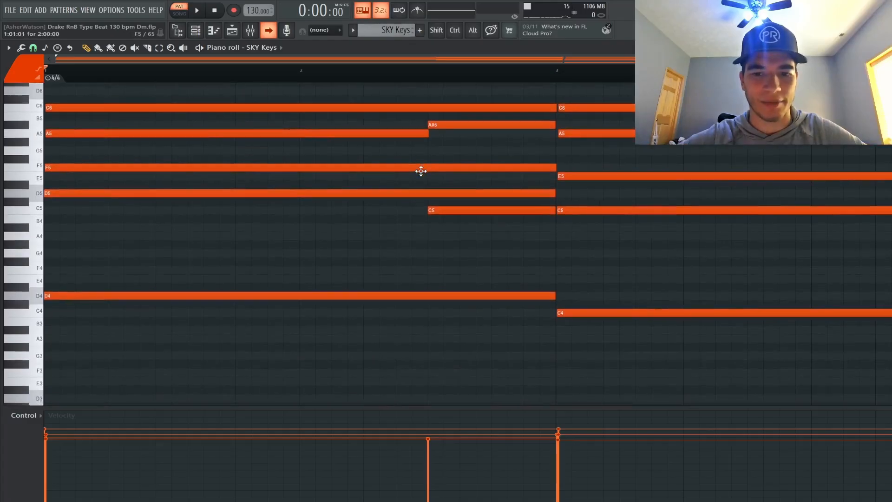
{"action": "scroll", "coordinate": [421, 171], "scroll_direction": "up", "scroll_amount": 2}
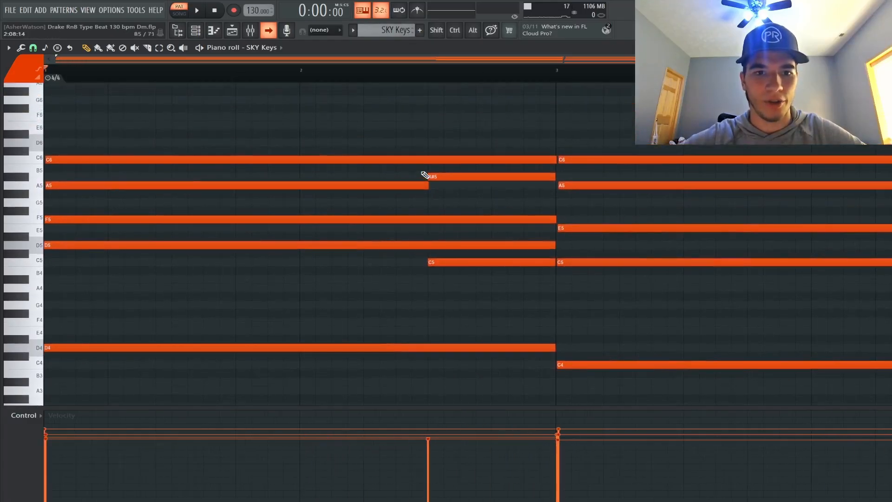
{"action": "scroll", "coordinate": [425, 175], "scroll_direction": "down", "scroll_amount": 1}
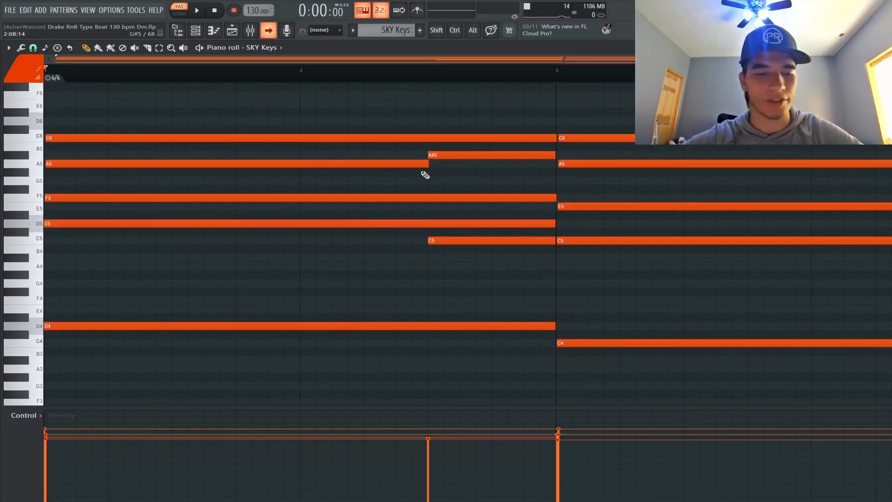
{"action": "key", "text": "space"}
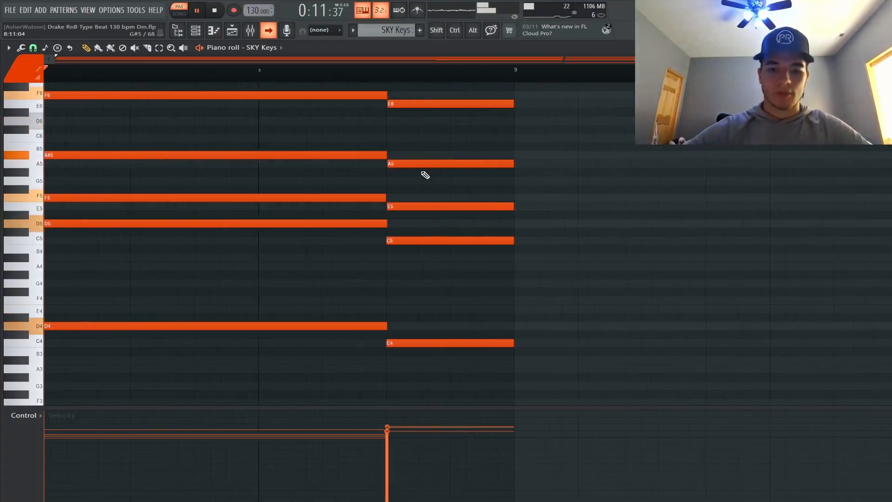
{"action": "key", "text": "space"}
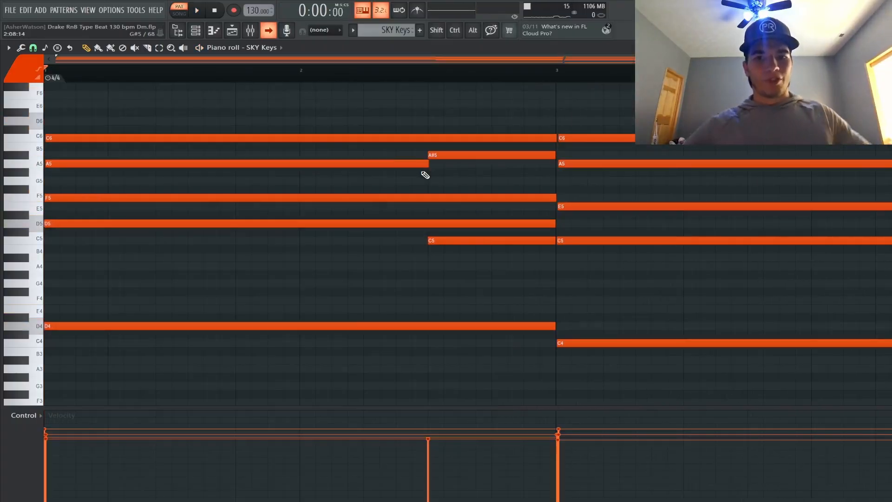
{"action": "key", "text": "ctrl"}
{"action": "scroll", "coordinate": [425, 175], "scroll_direction": "right", "scroll_amount": 5}
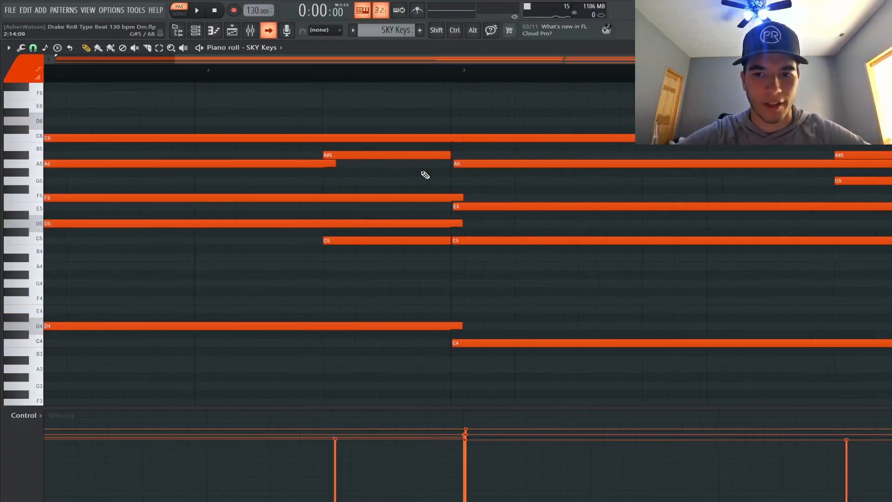
{"action": "scroll", "coordinate": [425, 174], "scroll_direction": "left", "scroll_amount": 5}
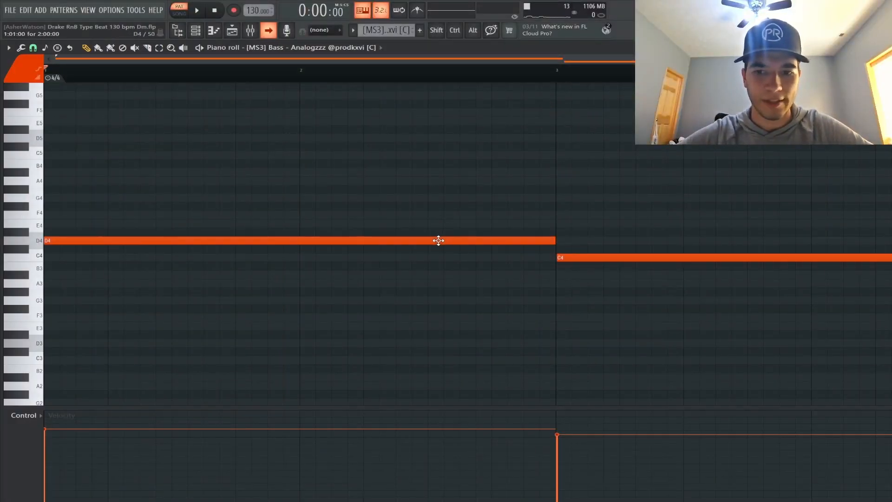
- Compare the bass line with the Analog Lab V chords, selecting and then deselecting the chords' lowest notes in the piano roll
{"action": "scroll", "coordinate": [523, 238], "scroll_direction": "right", "scroll_amount": 10}
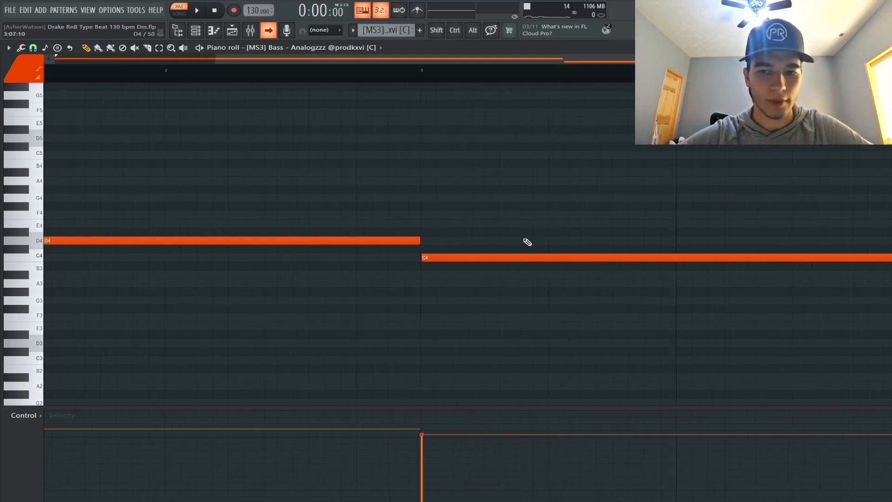
{"action": "scroll", "coordinate": [528, 241], "scroll_direction": "left", "scroll_amount": 10}
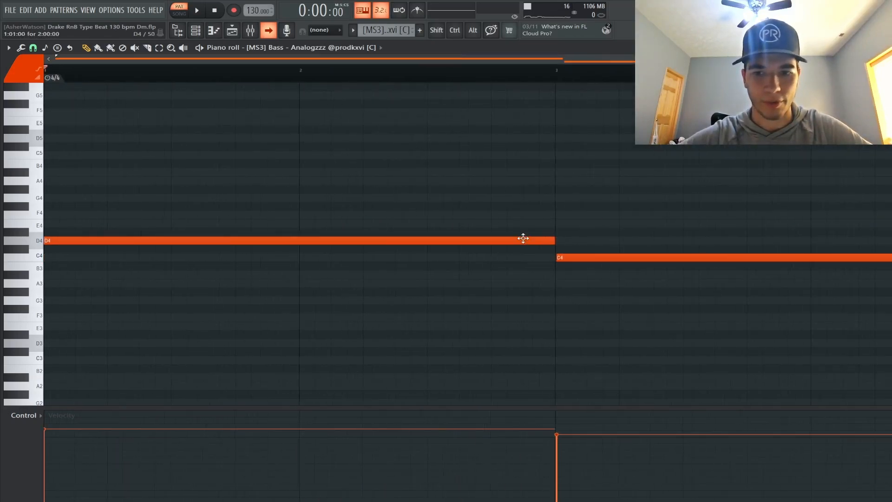
{"action": "left_click", "coordinate": [381, 48]}
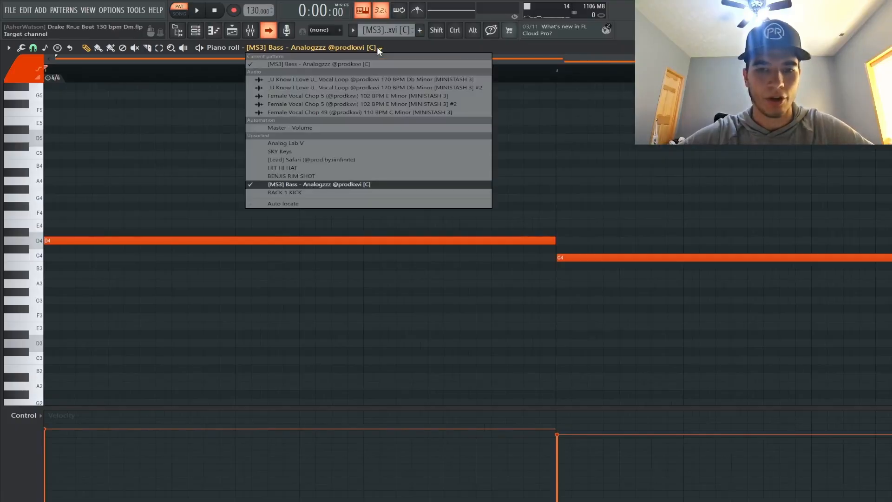
{"action": "left_click", "coordinate": [346, 145]}
{"action": "left_click_drag", "start_coordinate": [396, 30], "coordinate": [405, 84]}
{"action": "scroll", "coordinate": [395, 153], "scroll_direction": "up", "scroll_amount": 2}
{"action": "scroll", "coordinate": [394, 153], "scroll_direction": "up", "scroll_amount": 1}
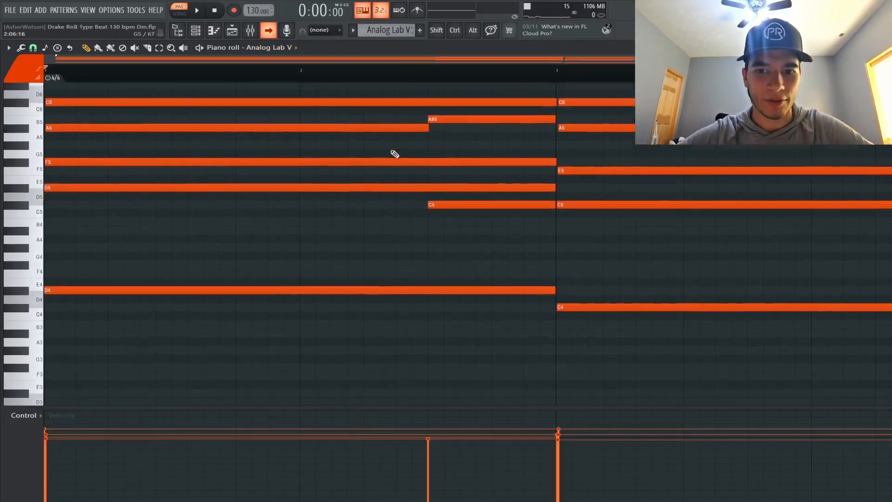
{"action": "scroll", "coordinate": [362, 172], "scroll_direction": "down", "scroll_amount": 4}
{"action": "left_click_drag", "start_coordinate": [35, 180], "coordinate": [63, 278]}
{"action": "scroll", "coordinate": [334, 218], "scroll_direction": "right", "scroll_amount": 5}
{"action": "scroll", "coordinate": [333, 216], "scroll_direction": "left", "scroll_amount": 6}
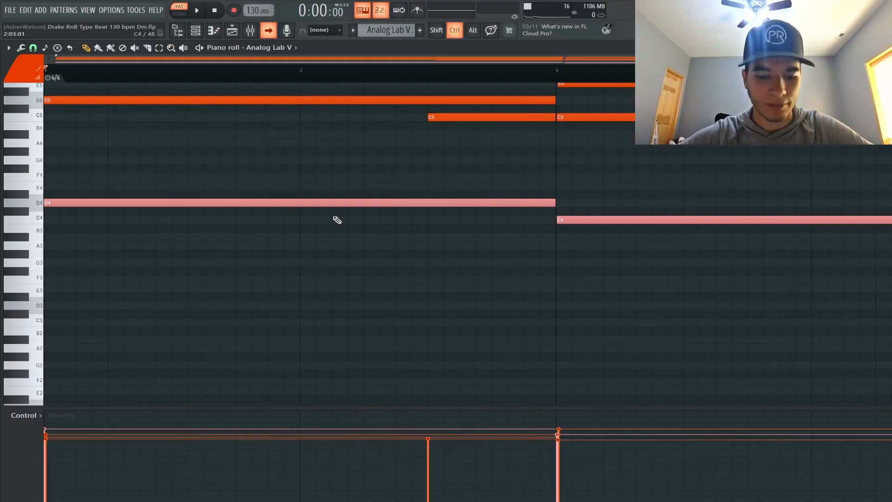
{"action": "left_click", "coordinate": [337, 217]}
- Switch the piano roll back to the [MS3] Bass channel and examine its notes through to the end of the pattern
{"action": "left_click", "coordinate": [295, 48]}
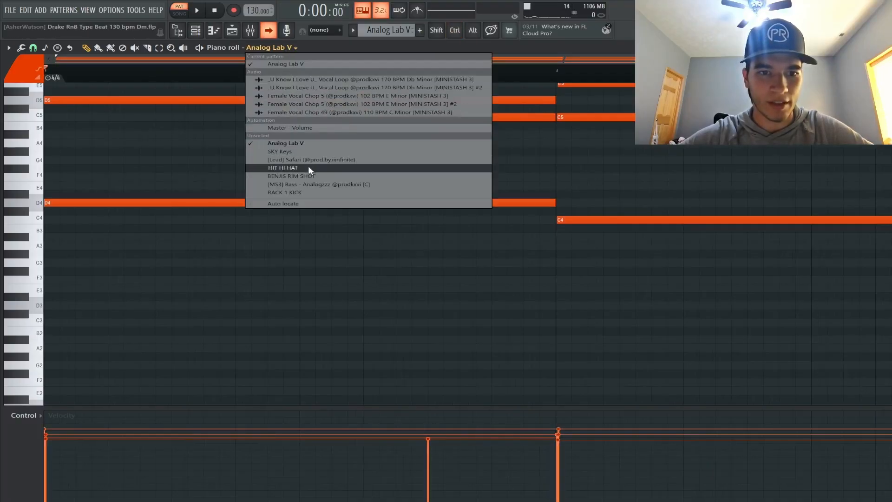
{"action": "left_click", "coordinate": [316, 184]}
{"action": "scroll", "coordinate": [393, 30], "scroll_direction": "down", "scroll_amount": 1}
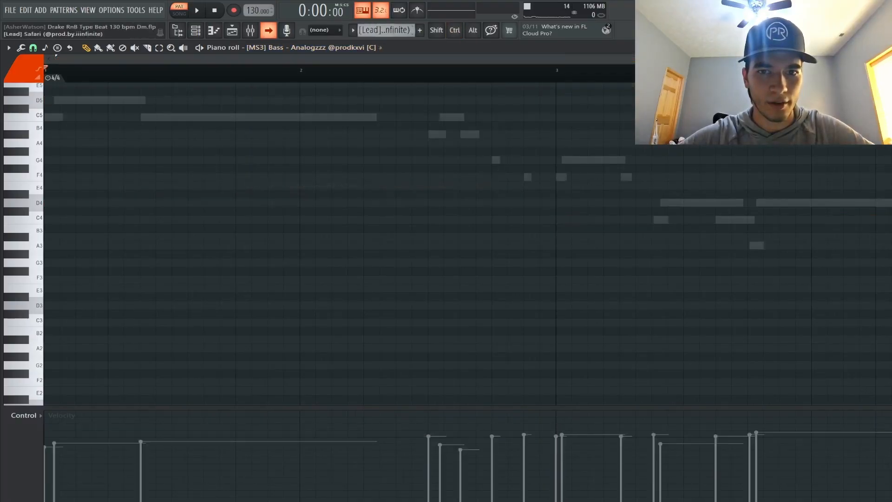
{"action": "scroll", "coordinate": [392, 31], "scroll_direction": "down", "scroll_amount": 1}
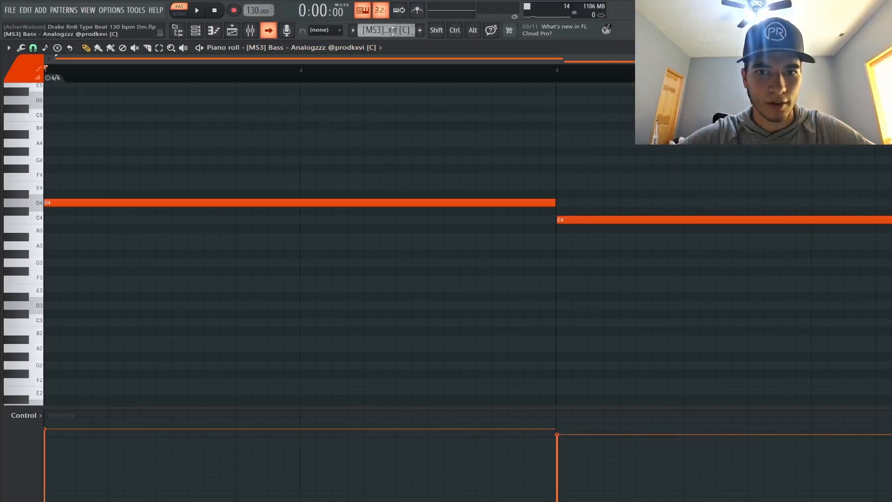
{"action": "scroll", "coordinate": [379, 192], "scroll_direction": "right", "scroll_amount": 5}
{"action": "scroll", "coordinate": [377, 189], "scroll_direction": "left", "scroll_amount": 6}
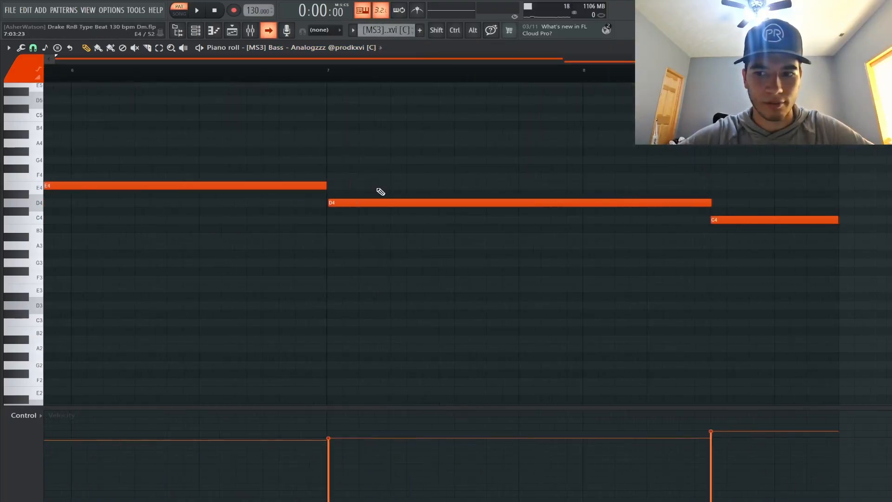
{"action": "scroll", "coordinate": [381, 192], "scroll_direction": "right", "scroll_amount": 3}
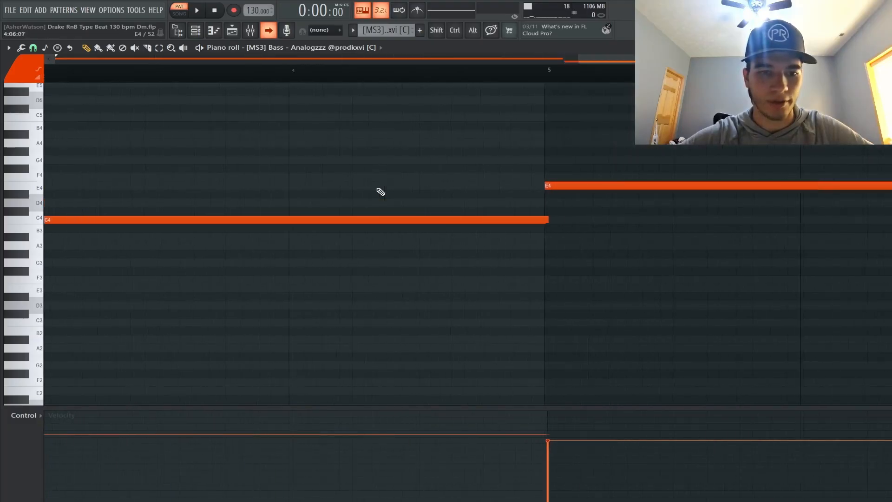
{"action": "scroll", "coordinate": [380, 192], "scroll_direction": "left", "scroll_amount": 3}
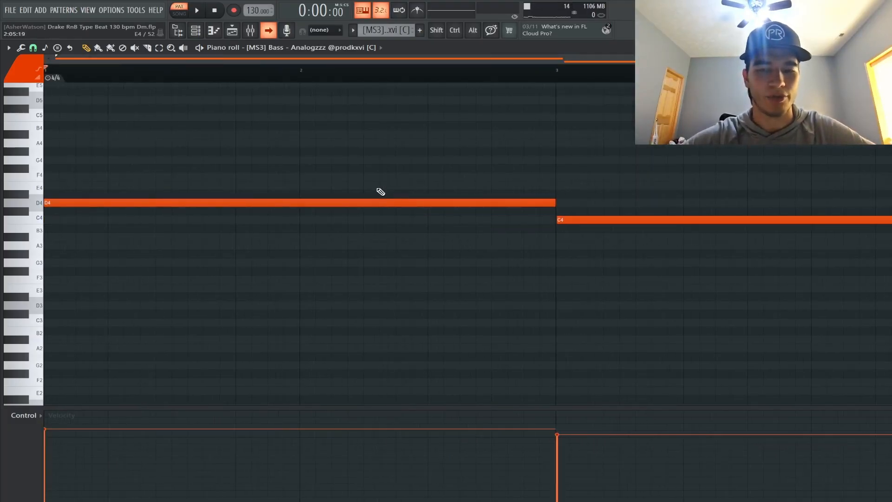
- Show the playlist arrangement and reopen the Track 4 bass pattern in the piano roll
{"action": "left_click", "coordinate": [231, 31]}
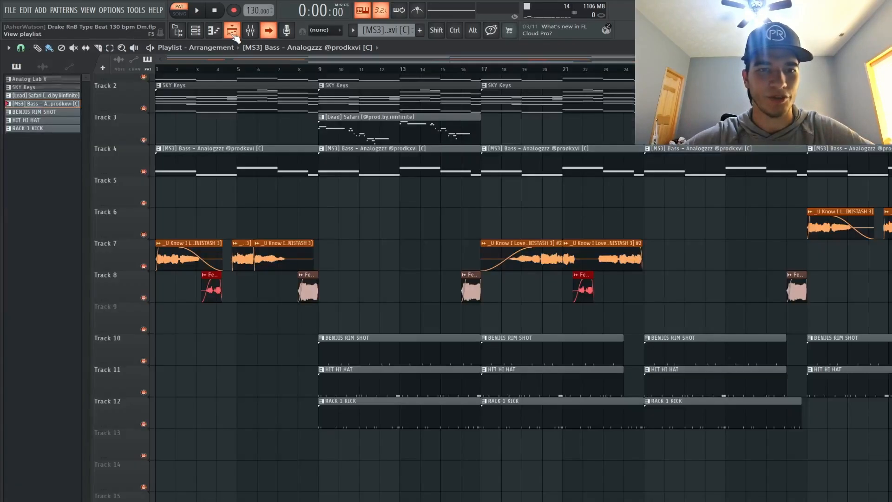
{"action": "double_click", "coordinate": [253, 174]}
{"action": "scroll", "coordinate": [277, 242], "scroll_direction": "left", "scroll_amount": 2}
{"action": "scroll", "coordinate": [277, 242], "scroll_direction": "left", "scroll_amount": 3}
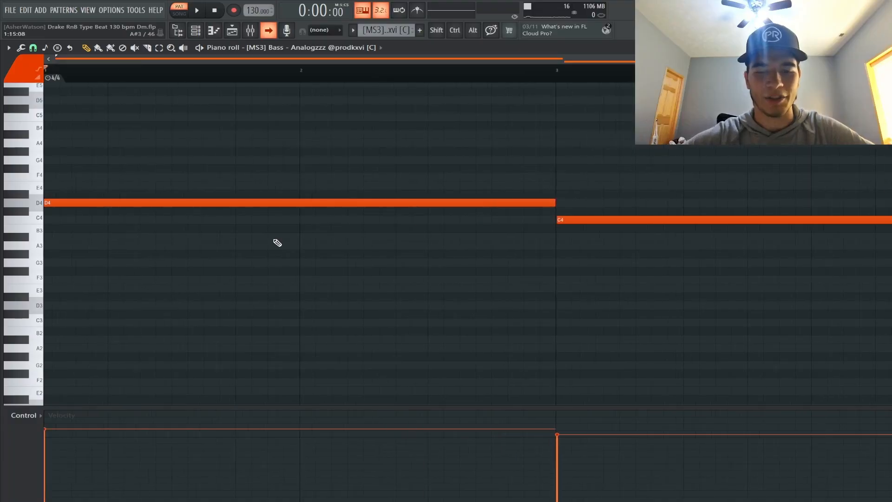
- Examine the bass notes bar by bar up to the final short note and return to the pattern's start
{"action": "scroll", "coordinate": [277, 242], "scroll_direction": "down", "scroll_amount": 2}
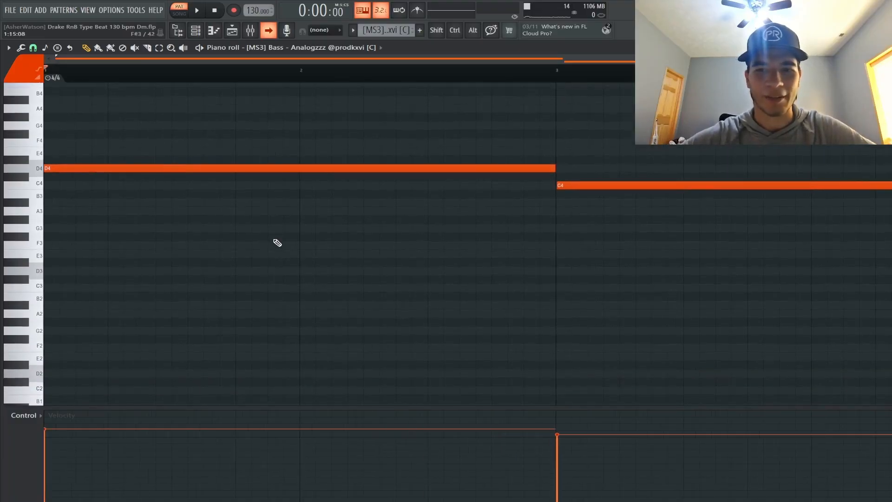
{"action": "scroll", "coordinate": [278, 242], "scroll_direction": "right", "scroll_amount": 6}
{"action": "scroll", "coordinate": [277, 243], "scroll_direction": "up", "scroll_amount": 2}
{"action": "scroll", "coordinate": [277, 242], "scroll_direction": "right", "scroll_amount": 9}
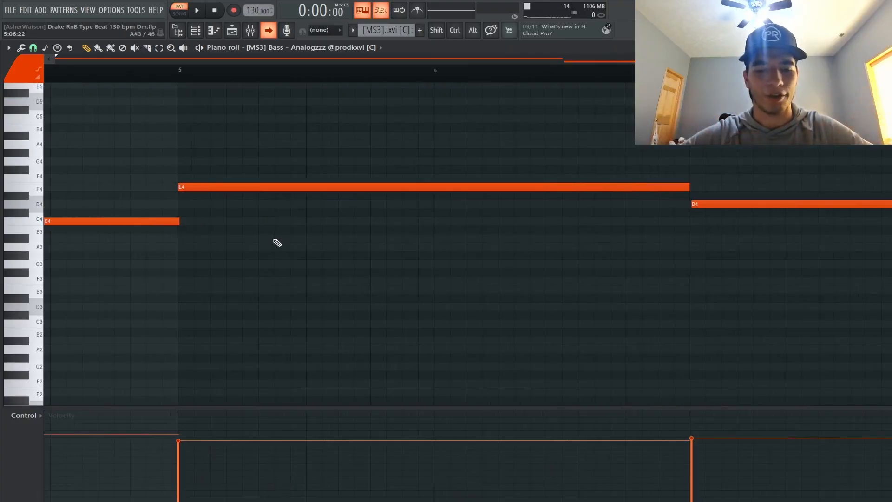
{"action": "scroll", "coordinate": [277, 243], "scroll_direction": "right", "scroll_amount": 9}
{"action": "scroll", "coordinate": [278, 243], "scroll_direction": "left", "scroll_amount": 3}
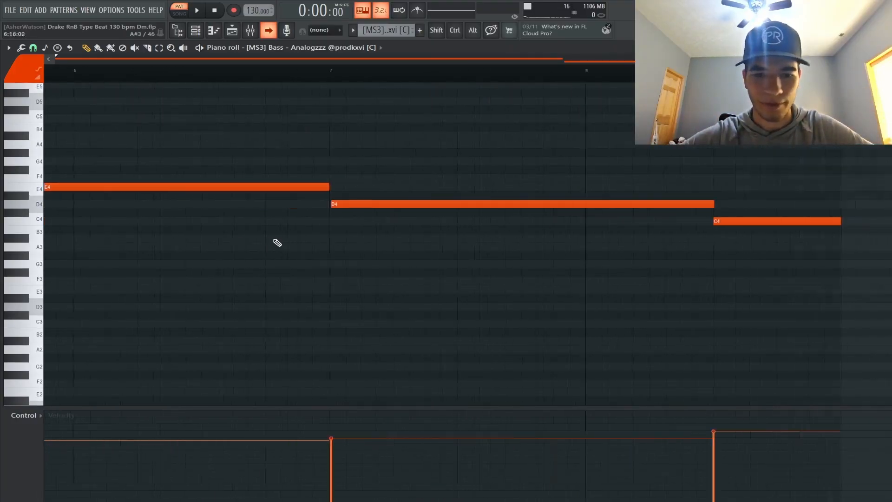
{"action": "scroll", "coordinate": [278, 243], "scroll_direction": "left", "scroll_amount": 20}
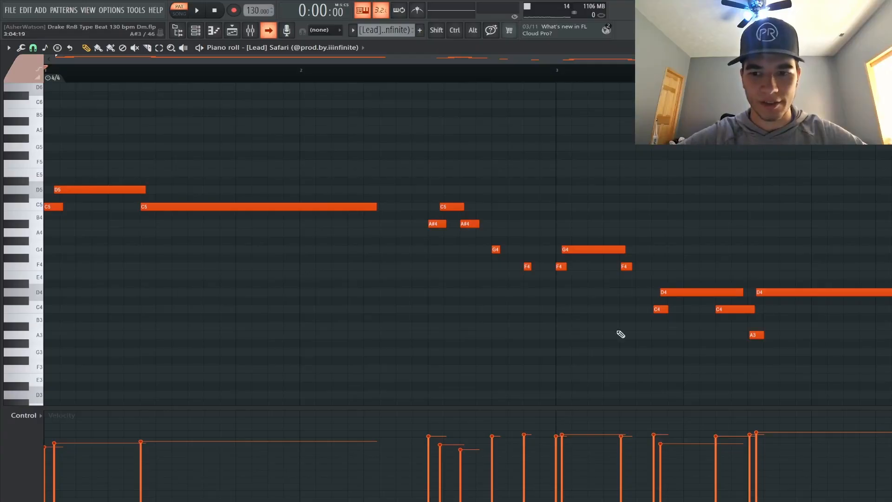
- Examine the opening phrase of the Safari lead melody, from its first C5 and D5 notes down to the held D4
{"action": "scroll", "coordinate": [620, 334], "scroll_direction": "right", "scroll_amount": 4}
{"action": "scroll", "coordinate": [621, 334], "scroll_direction": "left", "scroll_amount": 4}
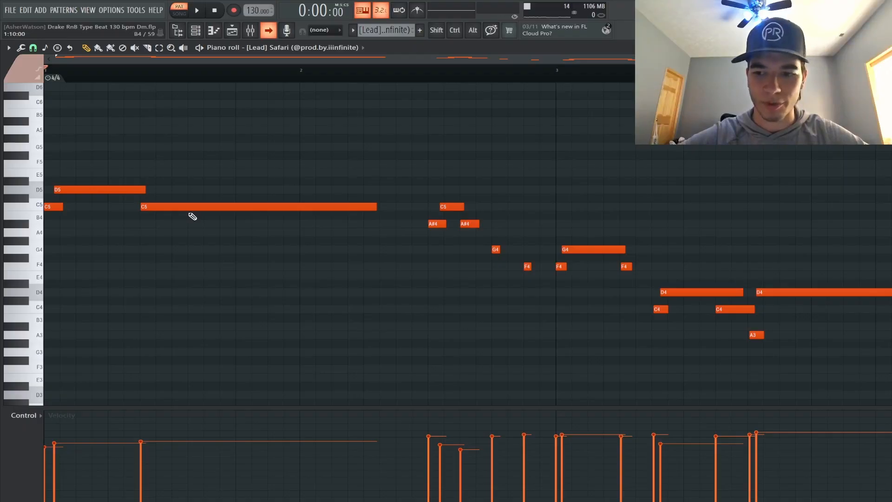
{"action": "scroll", "coordinate": [193, 217], "scroll_direction": "right", "scroll_amount": 5}
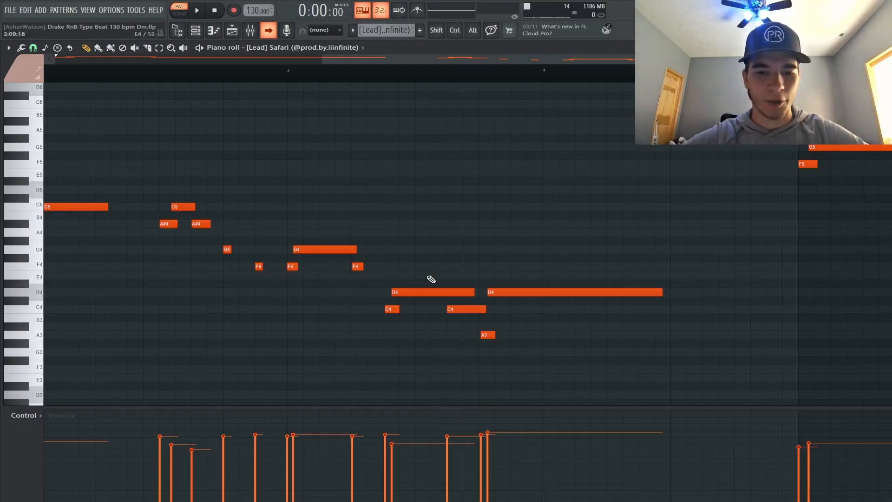
{"action": "scroll", "coordinate": [431, 279], "scroll_direction": "left", "scroll_amount": 6}
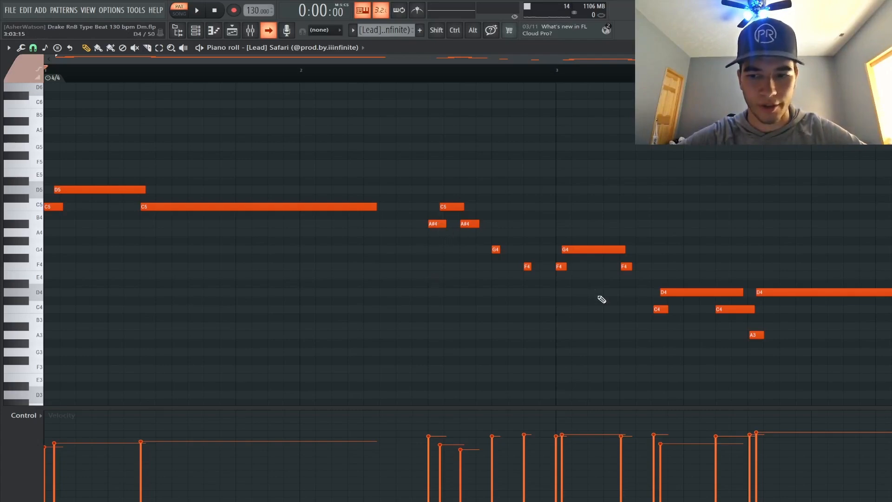
{"action": "scroll", "coordinate": [598, 296], "scroll_direction": "right", "scroll_amount": 5}
{"action": "scroll", "coordinate": [598, 296], "scroll_direction": "left", "scroll_amount": 5}
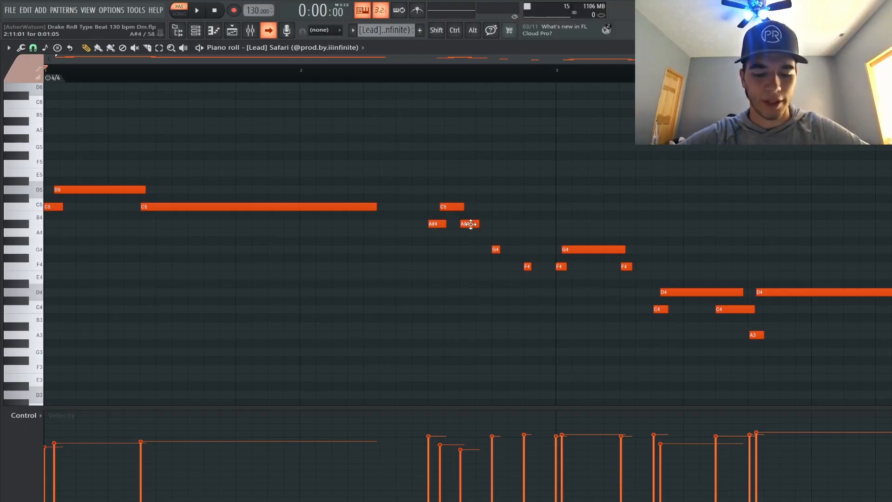
{"action": "scroll", "coordinate": [473, 227], "scroll_direction": "right", "scroll_amount": 3}
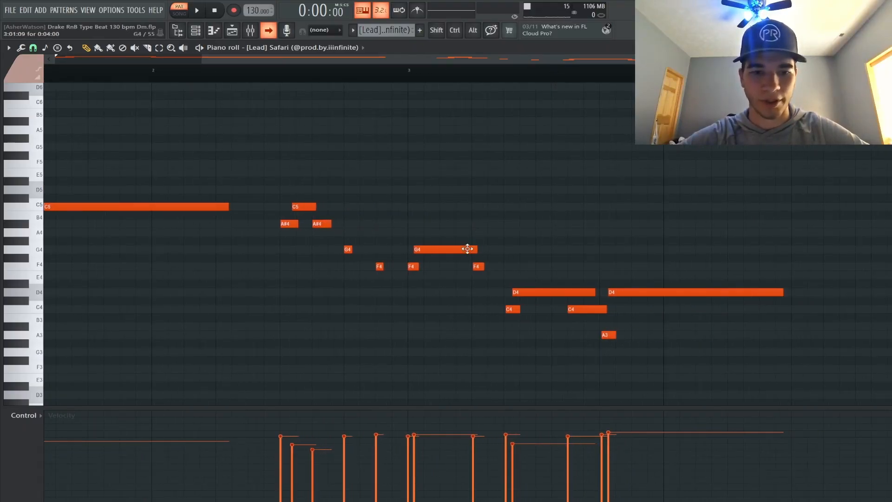
{"action": "scroll", "coordinate": [468, 250], "scroll_direction": "left", "scroll_amount": 3}
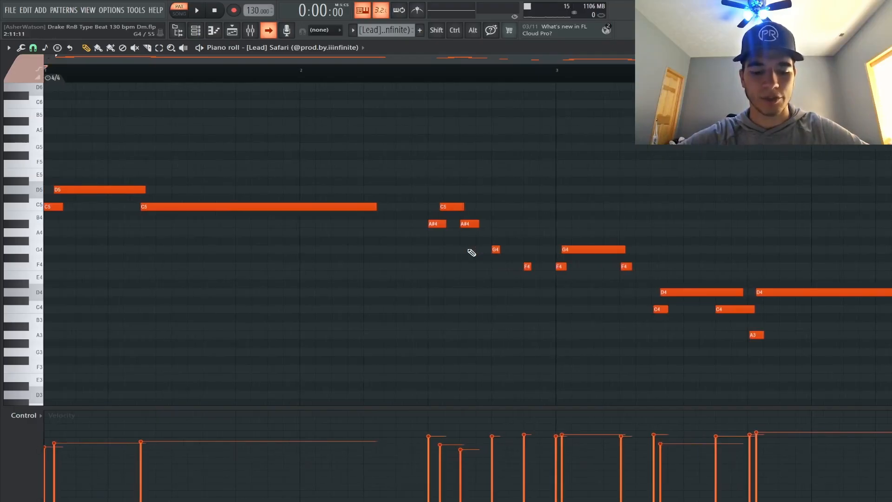
{"action": "scroll", "coordinate": [471, 252], "scroll_direction": "right", "scroll_amount": 3}
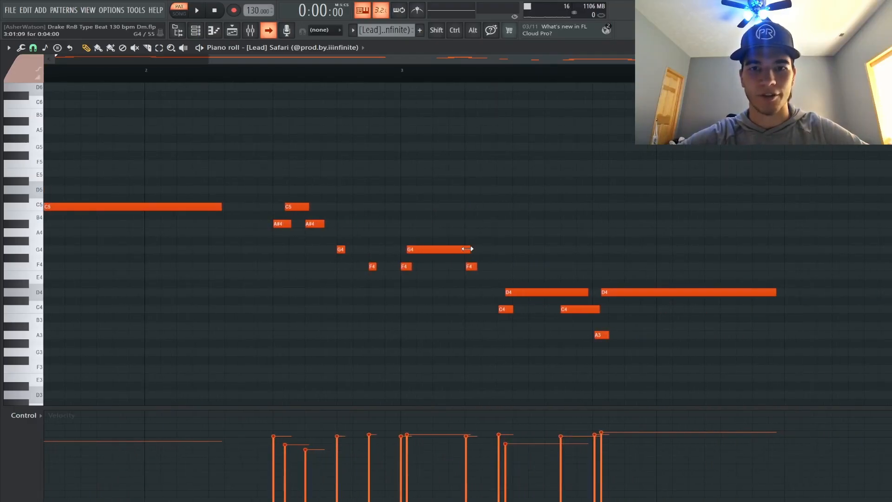
{"action": "scroll", "coordinate": [470, 251], "scroll_direction": "right", "scroll_amount": 1}
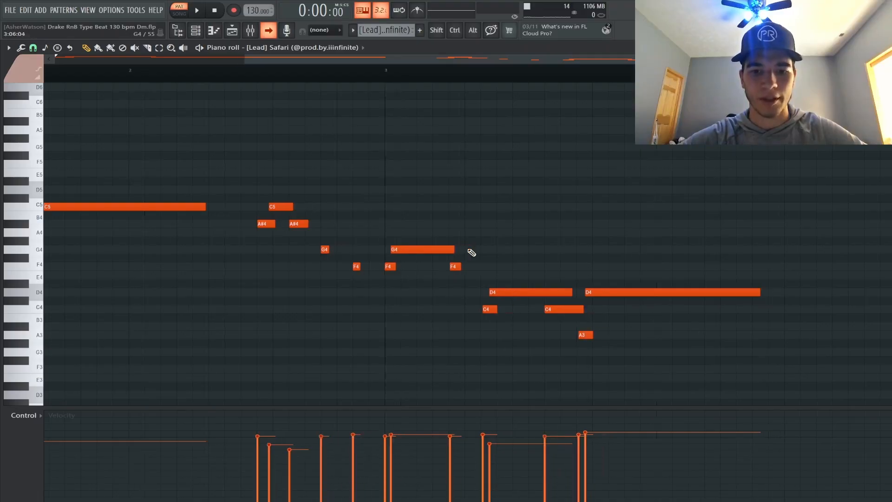
{"action": "scroll", "coordinate": [471, 252], "scroll_direction": "left", "scroll_amount": 3}
- Examine the higher version of the lead phrase starting at bar 5 and return to the melody's beginning
{"action": "scroll", "coordinate": [316, 238], "scroll_direction": "right", "scroll_amount": 6}
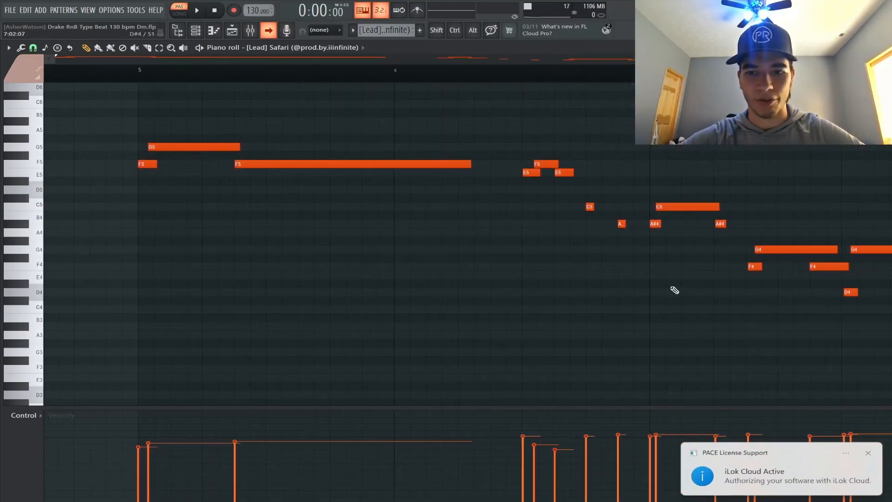
{"action": "scroll", "coordinate": [676, 289], "scroll_direction": "right", "scroll_amount": 2}
{"action": "scroll", "coordinate": [677, 288], "scroll_direction": "left", "scroll_amount": 7}
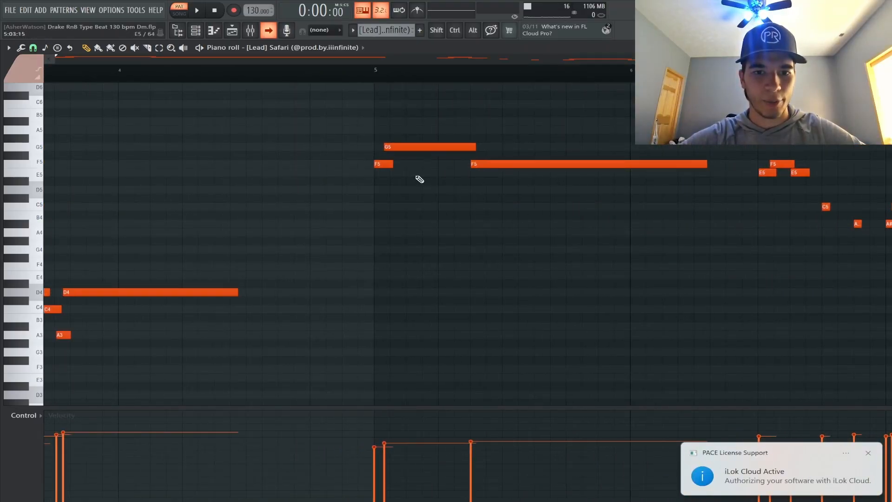
{"action": "scroll", "coordinate": [362, 316], "scroll_direction": "left", "scroll_amount": 14}
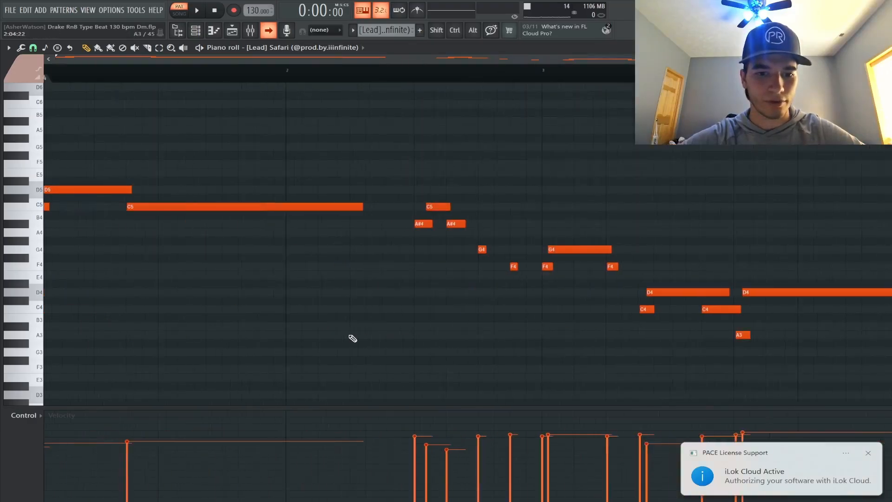
- Transpose the lead's whole opening phrase up five semitones and select its two D#5 notes
{"action": "left_click_drag", "start_coordinate": [41, 164], "coordinate": [45, 300]}
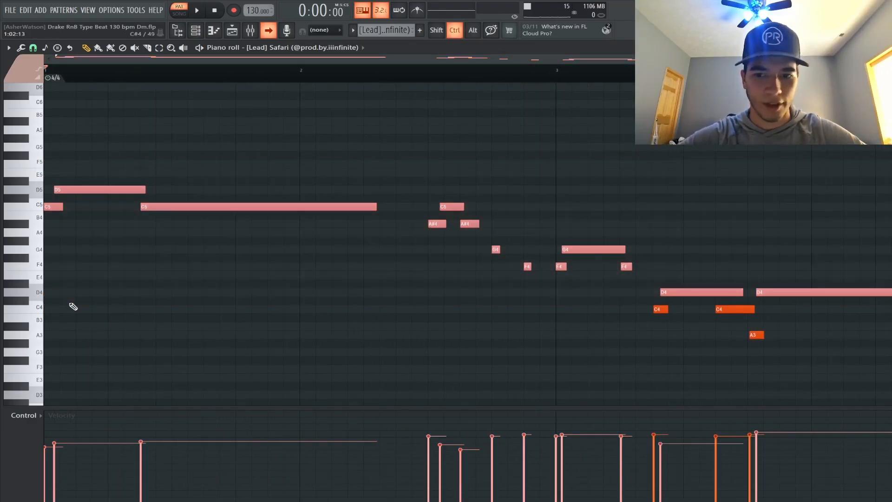
{"action": "left_click_drag", "start_coordinate": [41, 146], "coordinate": [52, 457]}
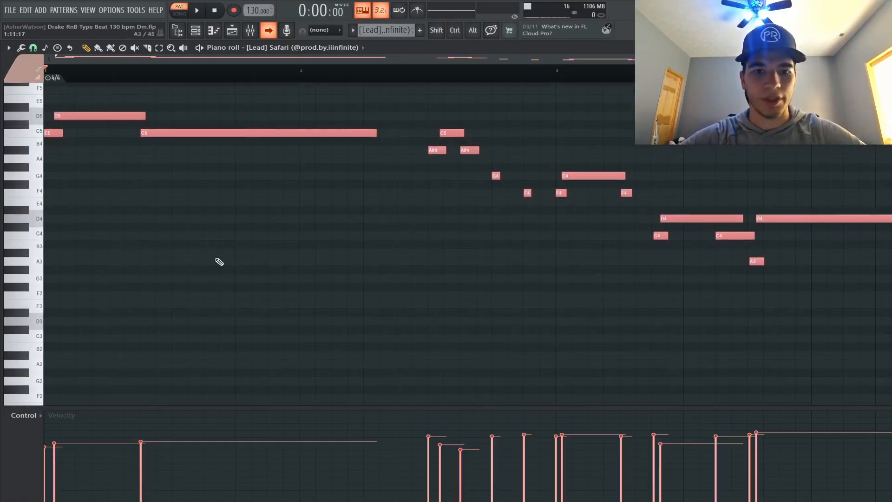
{"action": "scroll", "coordinate": [218, 260], "scroll_direction": "up", "scroll_amount": 4}
{"action": "key", "text": "Up"}
{"action": "key", "text": "Up"}
{"action": "key", "text": "Up"}
{"action": "key", "text": "Up"}
{"action": "key", "text": "Up"}
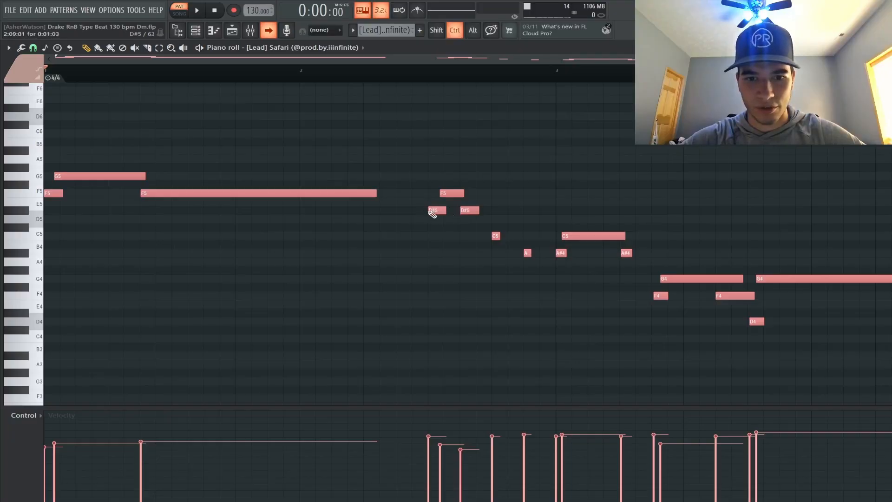
{"action": "left_click_drag", "start_coordinate": [425, 211], "coordinate": [496, 217]}
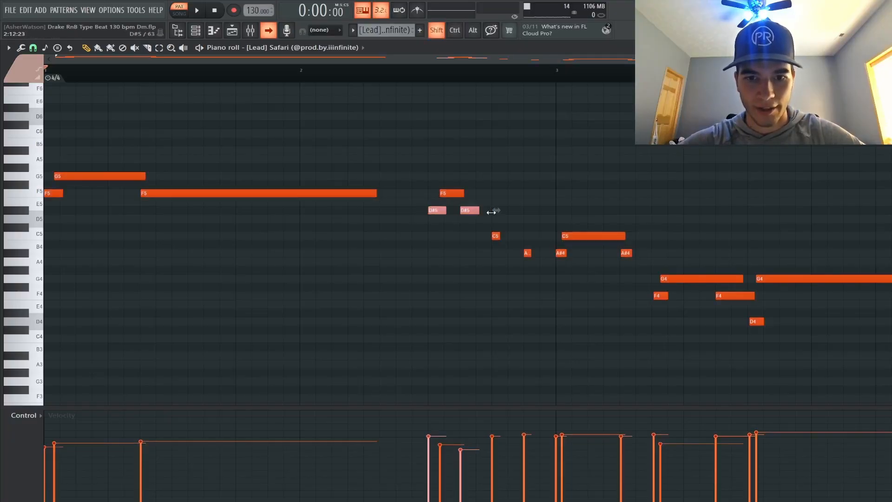
{"action": "scroll", "coordinate": [494, 209], "scroll_direction": "right", "scroll_amount": 10}
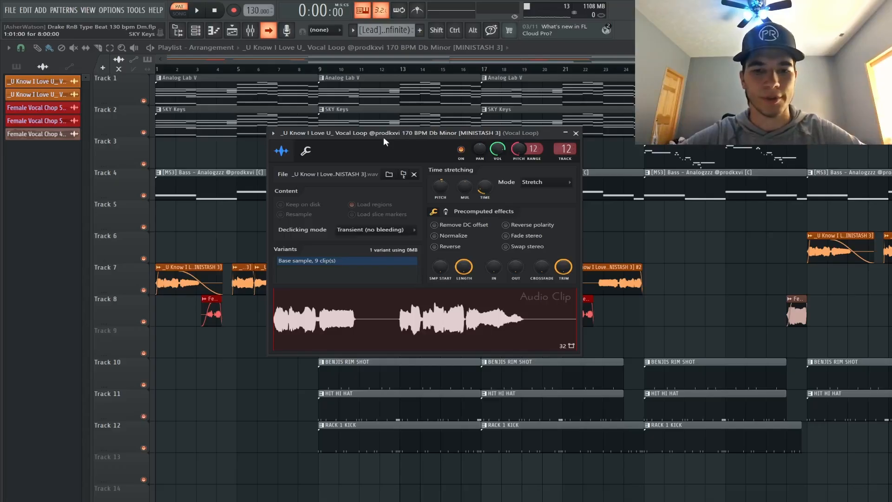
- Move the U Know I Love U vocal loop's settings window aside and close it after viewing the sample
{"action": "left_click_drag", "start_coordinate": [383, 136], "coordinate": [419, 127]}
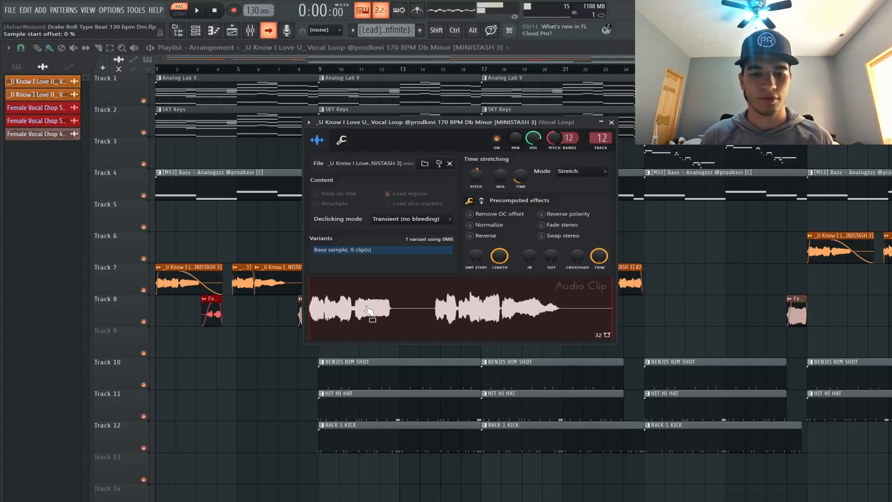
{"action": "left_click", "coordinate": [611, 123]}
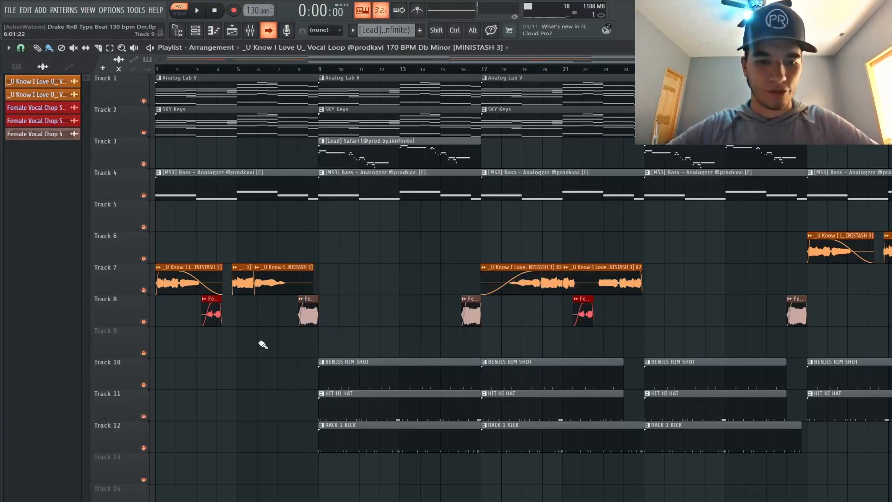
- Examine the vocal clips in the first eight bars and select the Female Vocal Chop 5 clip after bar 3 on Track 8
{"action": "scroll", "coordinate": [193, 290], "scroll_direction": "up", "scroll_amount": 5}
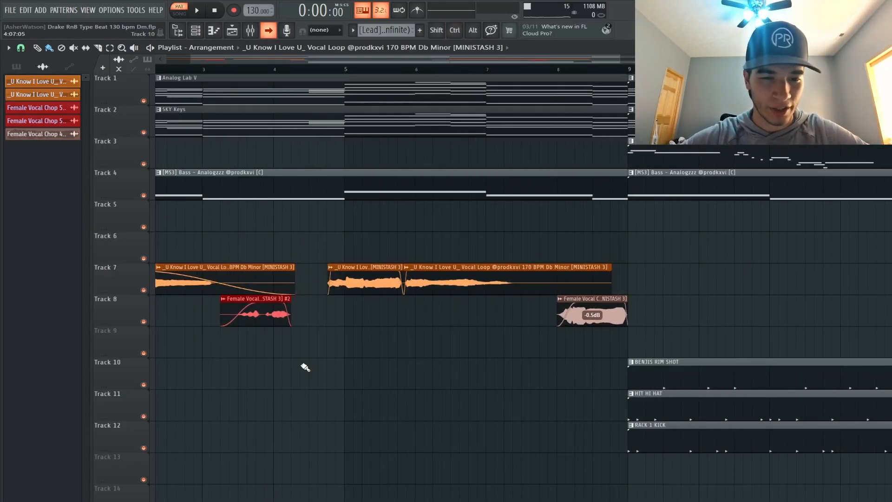
{"action": "scroll", "coordinate": [320, 394], "scroll_direction": "left", "scroll_amount": 1}
{"action": "scroll", "coordinate": [320, 394], "scroll_direction": "left", "scroll_amount": 4}
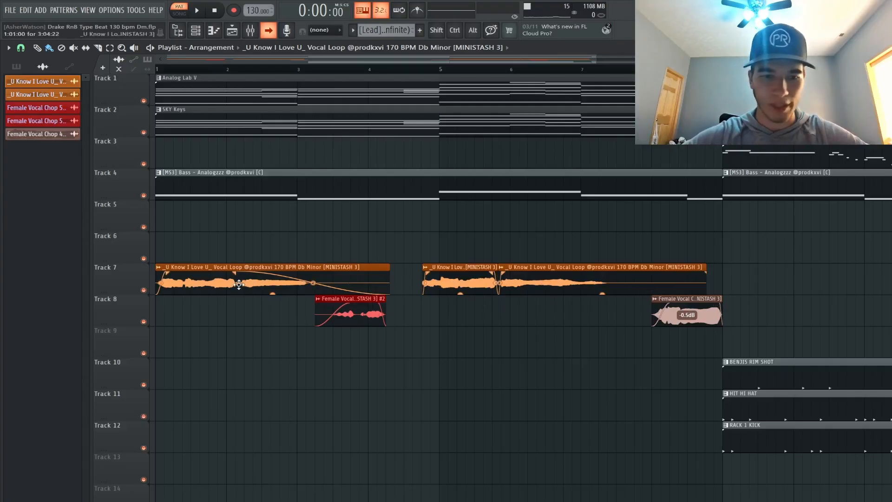
{"action": "left_click", "coordinate": [367, 316]}
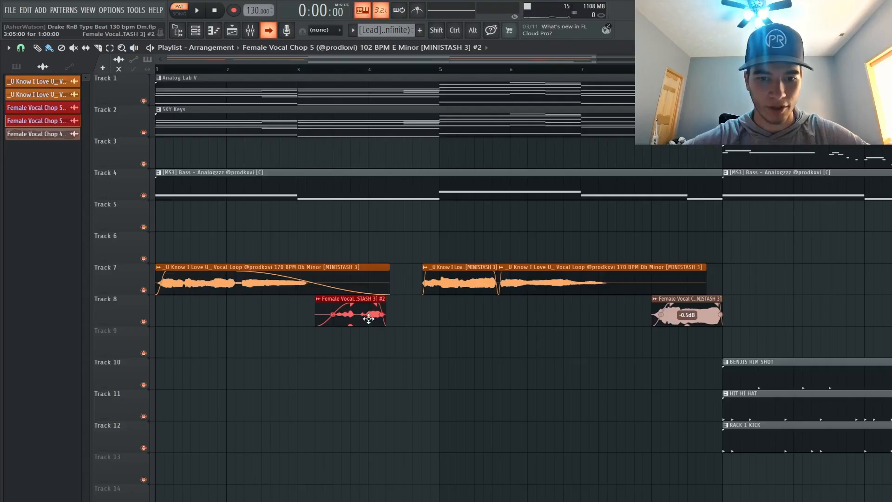
- Examine the second U Know I Love U vocal loop on Track 7, from its fade-in at bar 17 through bar 24
{"action": "scroll", "coordinate": [369, 318], "scroll_direction": "right", "scroll_amount": 8}
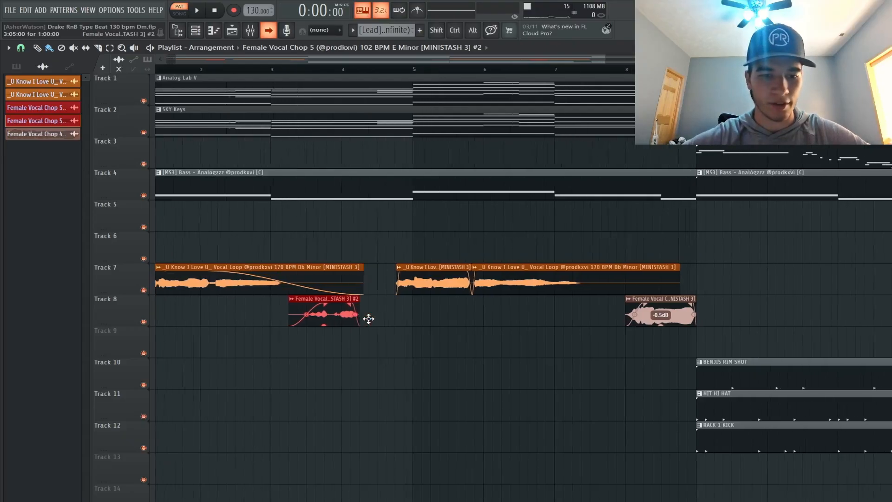
{"action": "scroll", "coordinate": [368, 319], "scroll_direction": "right", "scroll_amount": 8}
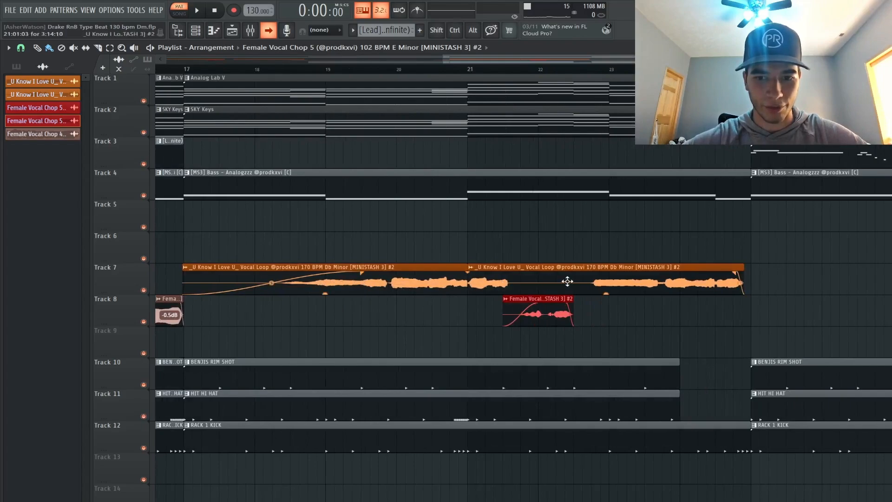
{"action": "scroll", "coordinate": [235, 285], "scroll_direction": "up", "scroll_amount": 3}
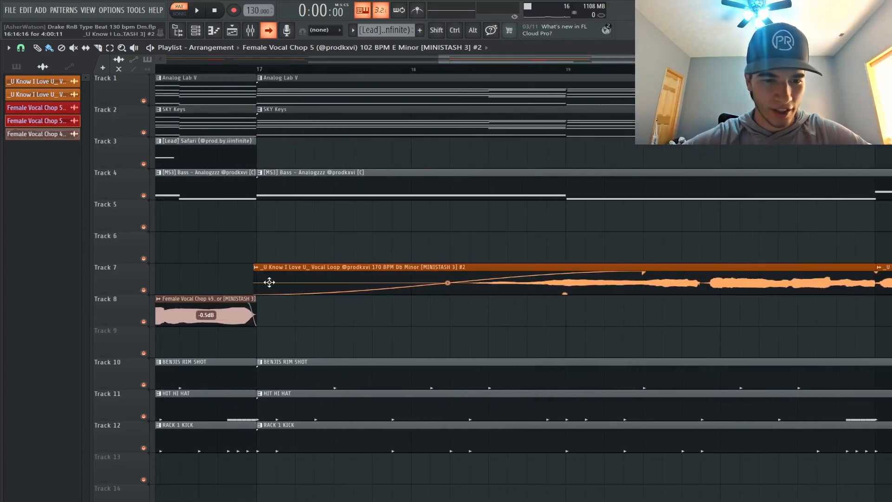
{"action": "scroll", "coordinate": [356, 282], "scroll_direction": "right", "scroll_amount": 1}
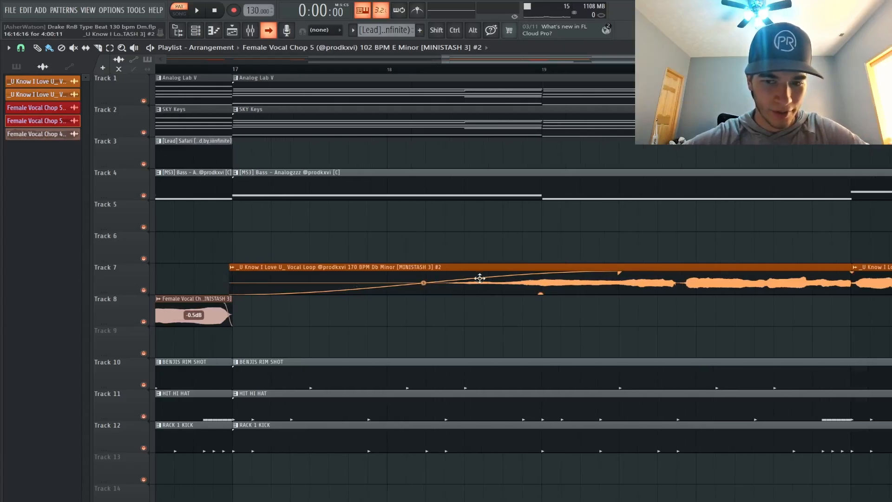
{"action": "scroll", "coordinate": [483, 279], "scroll_direction": "right", "scroll_amount": 5}
{"action": "scroll", "coordinate": [564, 286], "scroll_direction": "right", "scroll_amount": 6}
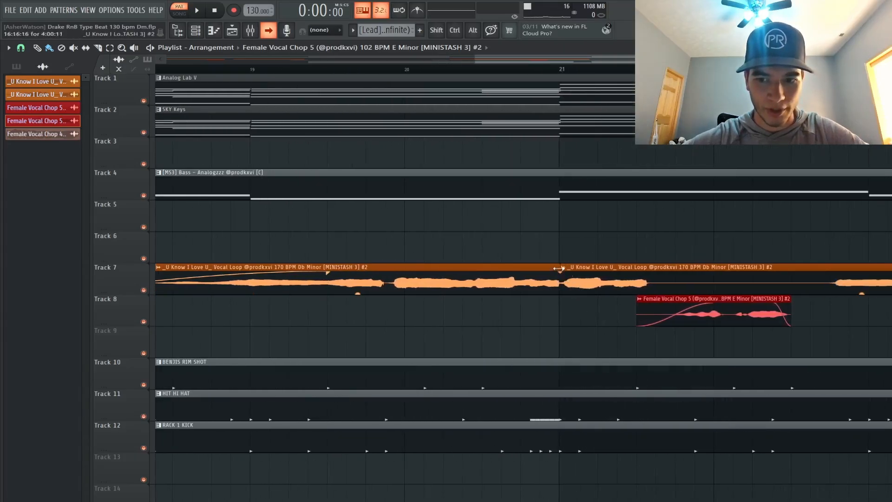
{"action": "scroll", "coordinate": [551, 285], "scroll_direction": "down", "scroll_amount": 3}
{"action": "scroll", "coordinate": [551, 285], "scroll_direction": "down", "scroll_amount": 2}
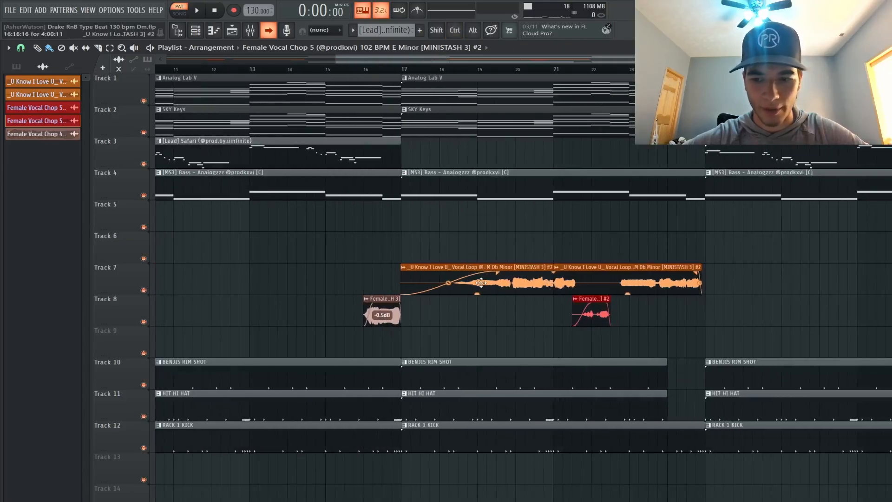
- Compare the opening vocal clips at bars 1 to 8 with the vocal loop section starting at bar 17
{"action": "scroll", "coordinate": [534, 286], "scroll_direction": "up", "scroll_amount": 3}
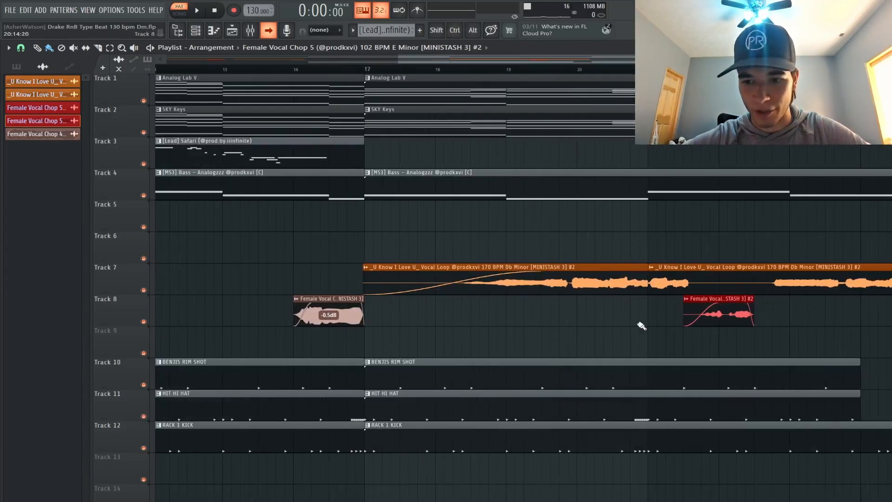
{"action": "scroll", "coordinate": [425, 298], "scroll_direction": "left", "scroll_amount": 15}
{"action": "scroll", "coordinate": [425, 297], "scroll_direction": "left", "scroll_amount": 13}
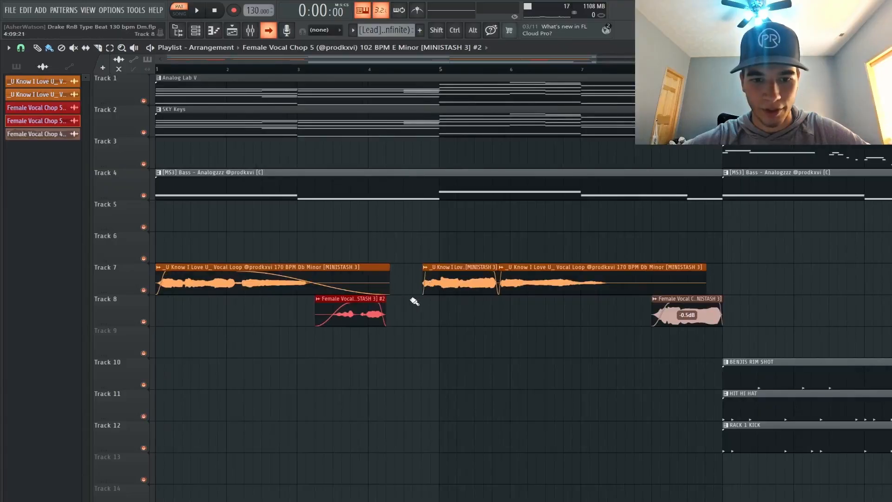
{"action": "scroll", "coordinate": [444, 275], "scroll_direction": "right", "scroll_amount": 20}
{"action": "scroll", "coordinate": [443, 276], "scroll_direction": "right", "scroll_amount": 2}
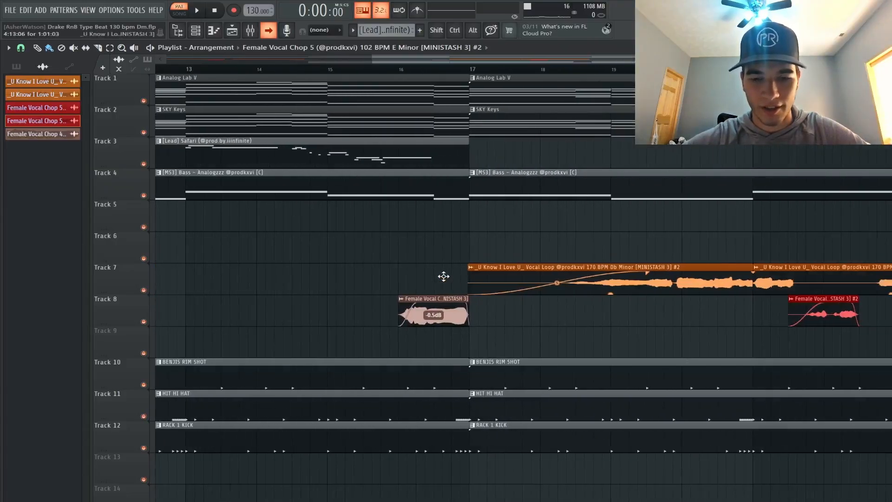
{"action": "scroll", "coordinate": [443, 276], "scroll_direction": "right", "scroll_amount": 7}
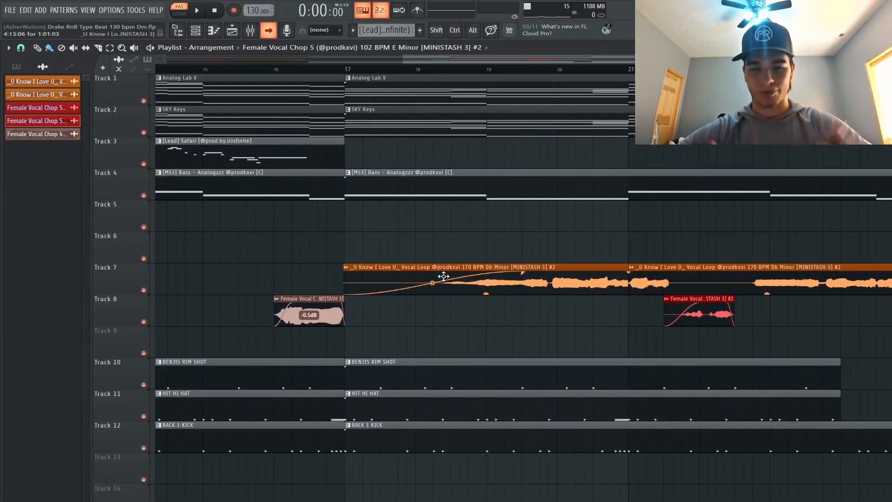
{"action": "scroll", "coordinate": [444, 277], "scroll_direction": "right", "scroll_amount": 2}
{"action": "scroll", "coordinate": [444, 276], "scroll_direction": "down", "scroll_amount": 2}
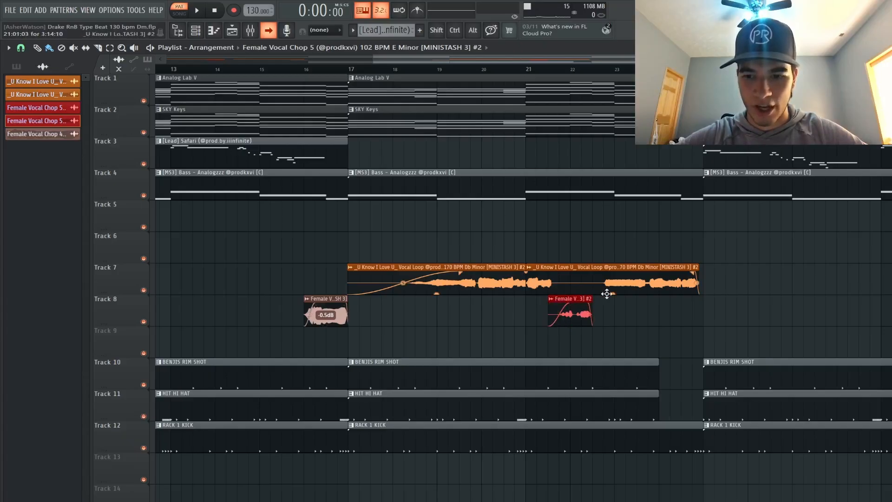
- Review the vocal placements between the bar 16 vocal chop and the clips beyond bar 25, and return to the arrangement's beginning
{"action": "scroll", "coordinate": [607, 294], "scroll_direction": "right", "scroll_amount": 10}
{"action": "scroll", "coordinate": [607, 293], "scroll_direction": "left", "scroll_amount": 15}
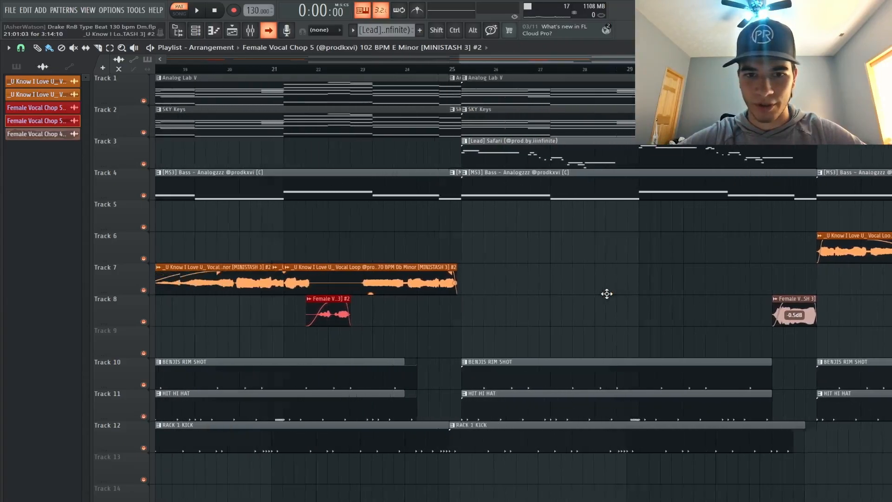
{"action": "left_click_drag", "start_coordinate": [453, 262], "coordinate": [500, 344]}
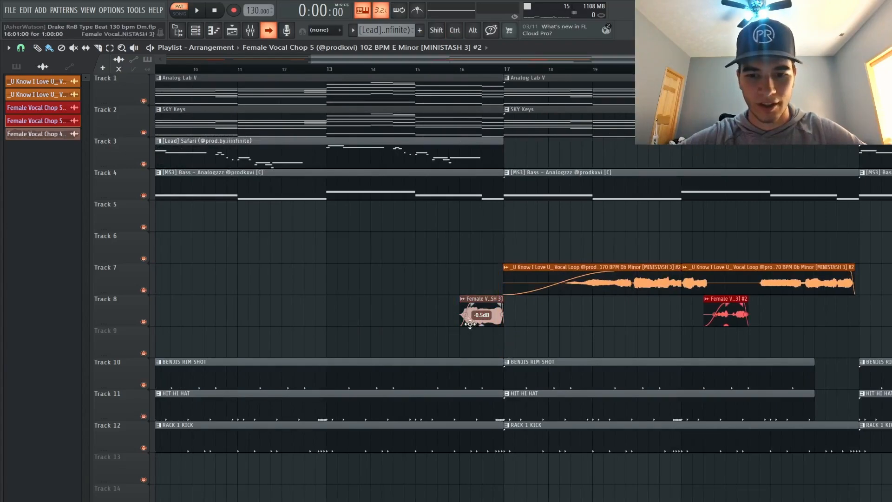
{"action": "scroll", "coordinate": [581, 344], "scroll_direction": "right", "scroll_amount": 3}
{"action": "scroll", "coordinate": [582, 344], "scroll_direction": "right", "scroll_amount": 10}
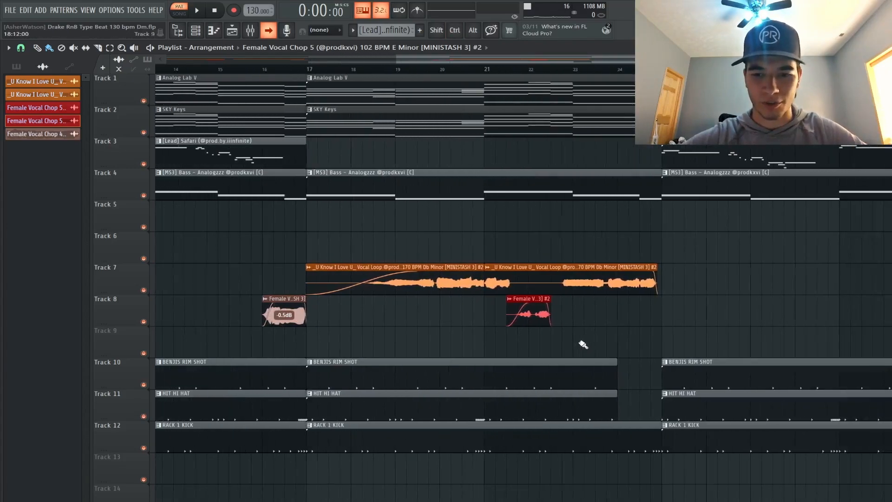
{"action": "scroll", "coordinate": [726, 288], "scroll_direction": "left", "scroll_amount": 20}
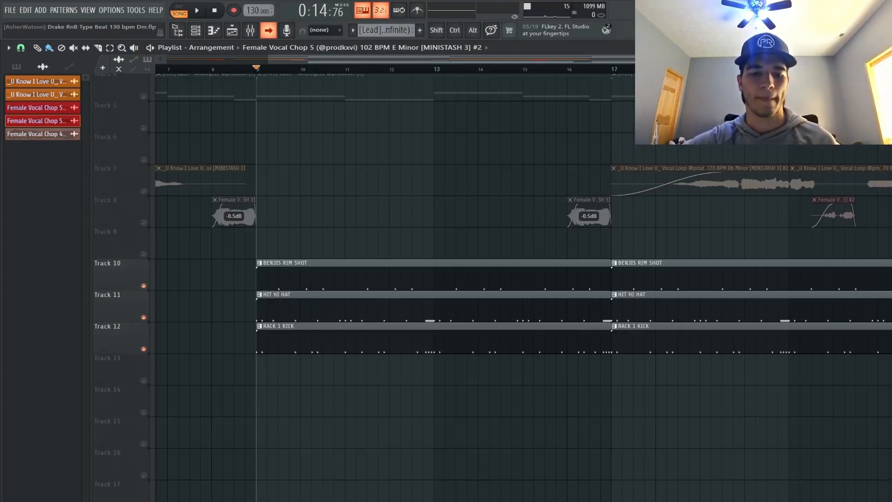
- Play the soloed drum tracks from bar 9, stop playback, and inspect the rim shot, hi-hat and kick clips
{"action": "key", "text": "space"}
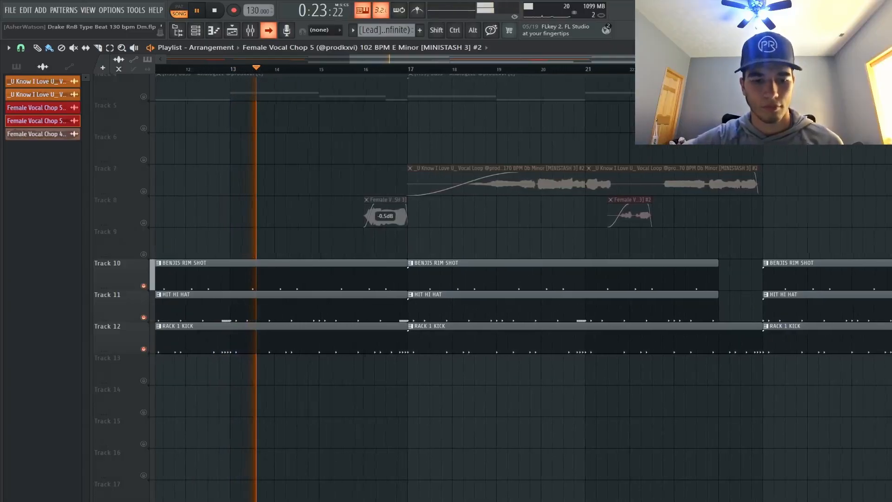
{"action": "key", "text": "space"}
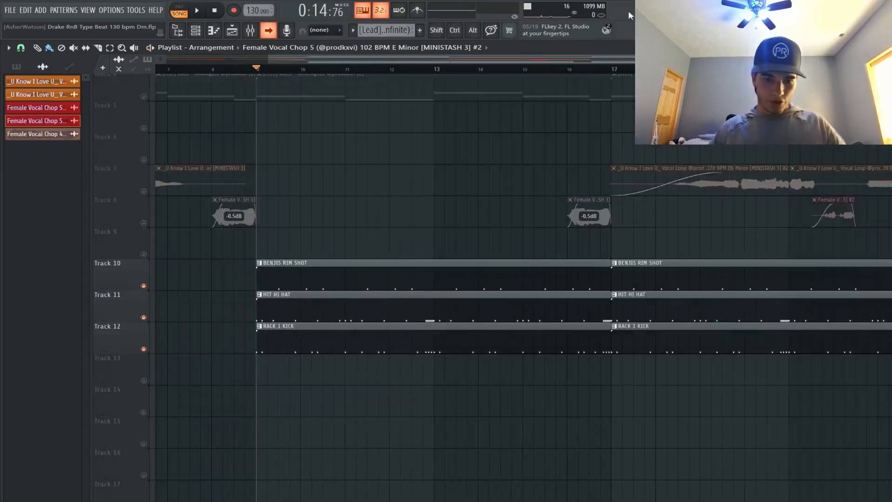
{"action": "scroll", "coordinate": [505, 128], "scroll_direction": "up", "scroll_amount": 3}
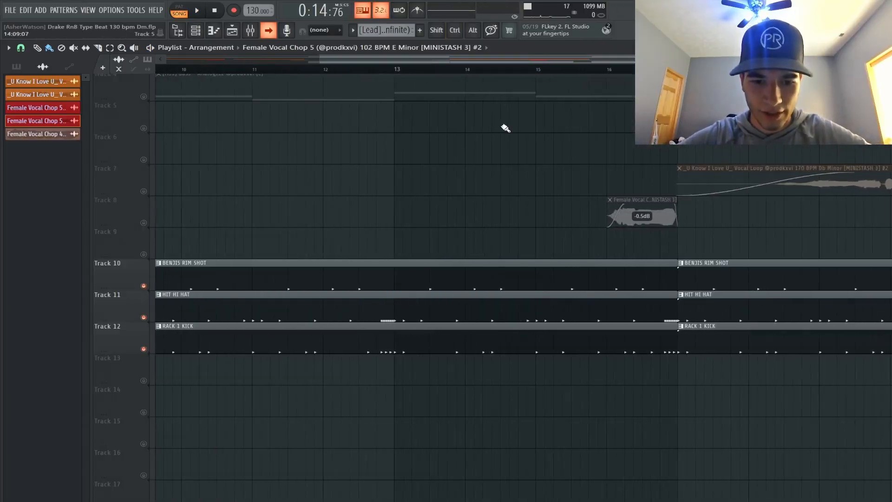
{"action": "scroll", "coordinate": [339, 255], "scroll_direction": "left", "scroll_amount": 3}
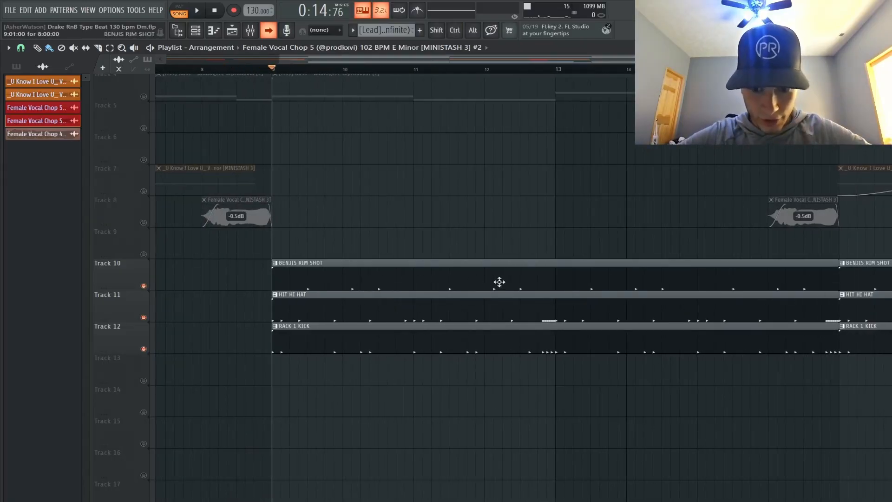
{"action": "scroll", "coordinate": [520, 279], "scroll_direction": "right", "scroll_amount": 1}
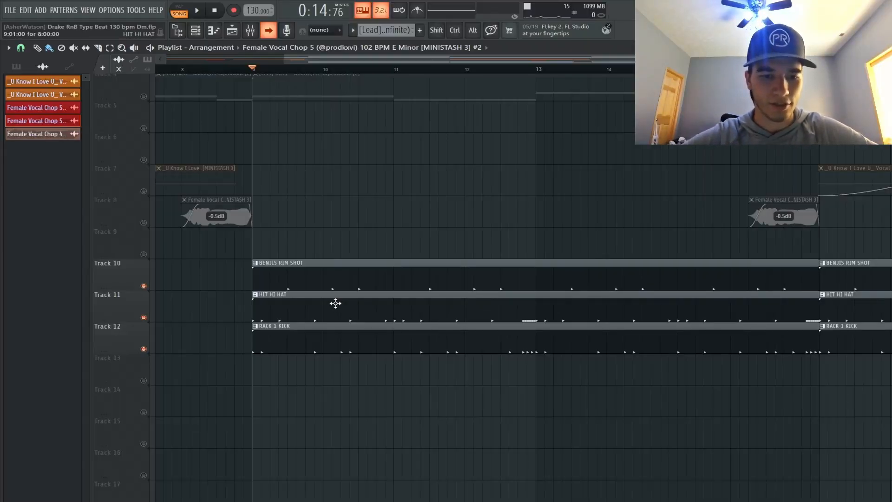
- Switch to the HIT HI HAT pattern in the channel rack and open its channel in the piano roll
{"action": "left_click", "coordinate": [196, 30]}
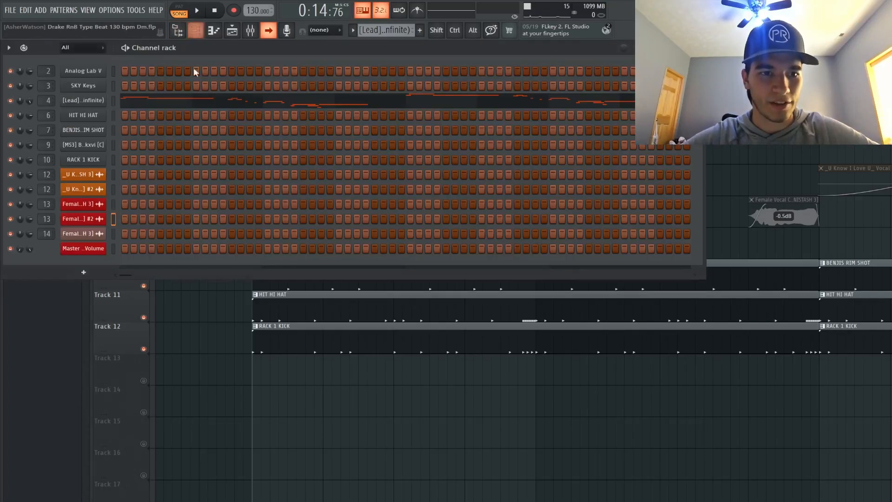
{"action": "key", "text": "KP_Add"}
{"action": "key", "text": "KP_Add"}
{"action": "key", "text": "KP_Add"}
{"action": "key", "text": "KP_Add"}
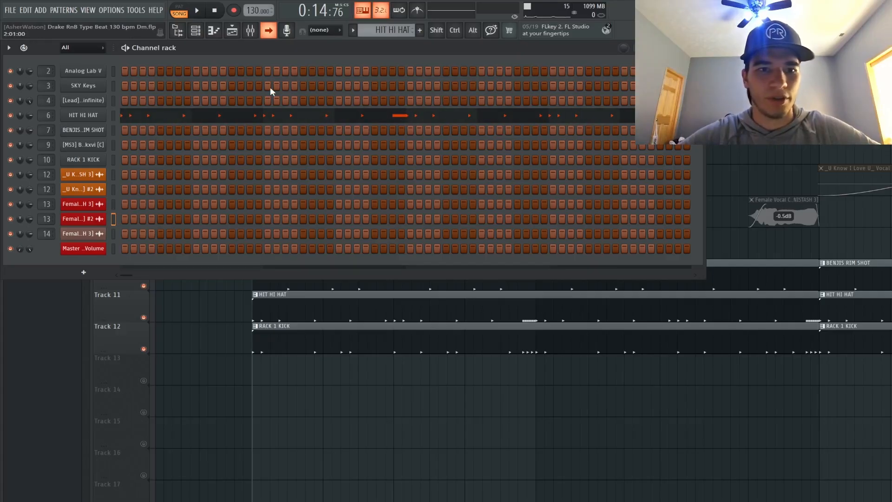
{"action": "right_click", "coordinate": [85, 117]}
{"action": "left_click", "coordinate": [148, 113]}
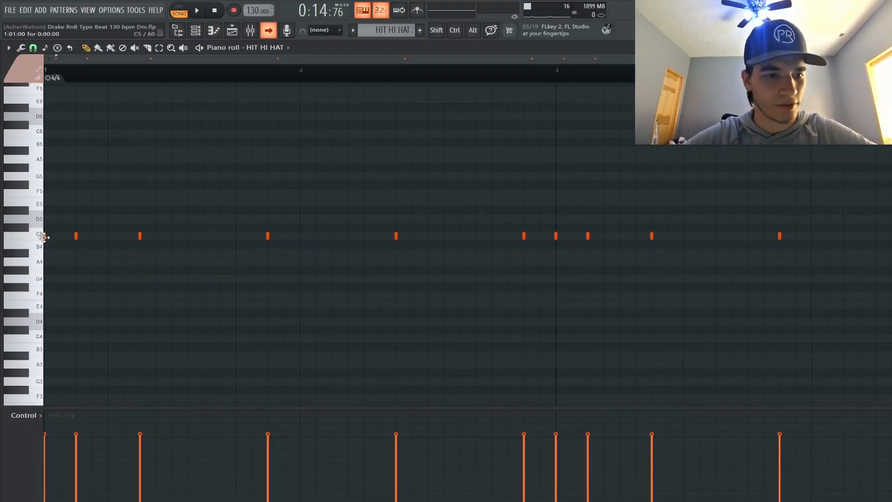
- Examine the hi-hat pattern across its bars, including the C5 roll before bar 5 and its velocities, and return to the beginning
{"action": "scroll", "coordinate": [399, 305], "scroll_direction": "right", "scroll_amount": 1}
{"action": "scroll", "coordinate": [324, 277], "scroll_direction": "right", "scroll_amount": 3}
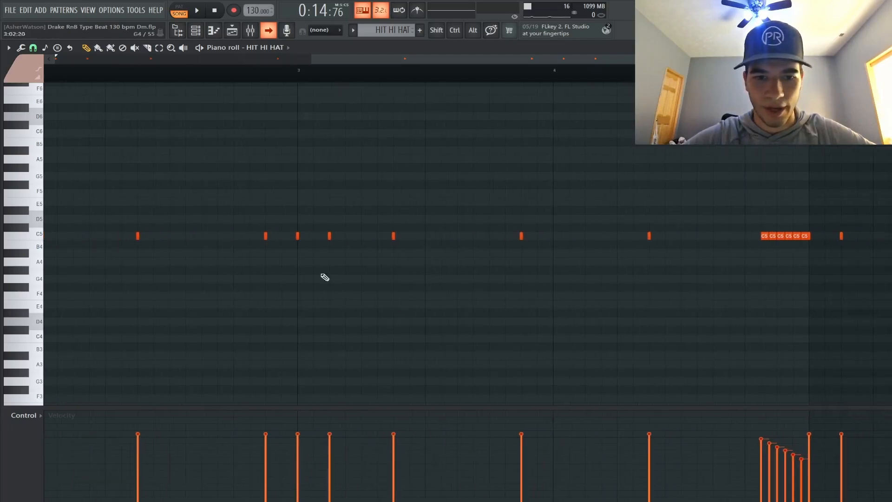
{"action": "scroll", "coordinate": [517, 269], "scroll_direction": "right", "scroll_amount": 3}
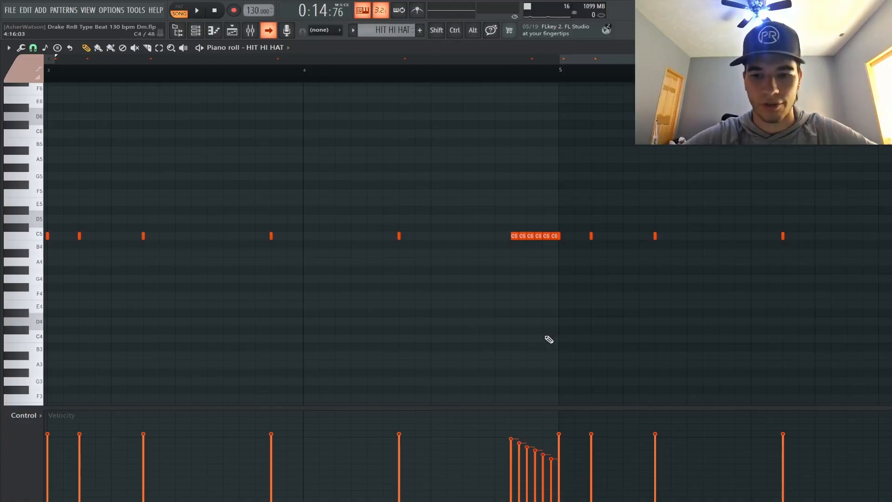
{"action": "scroll", "coordinate": [549, 339], "scroll_direction": "right", "scroll_amount": 5}
{"action": "scroll", "coordinate": [548, 339], "scroll_direction": "right", "scroll_amount": 3}
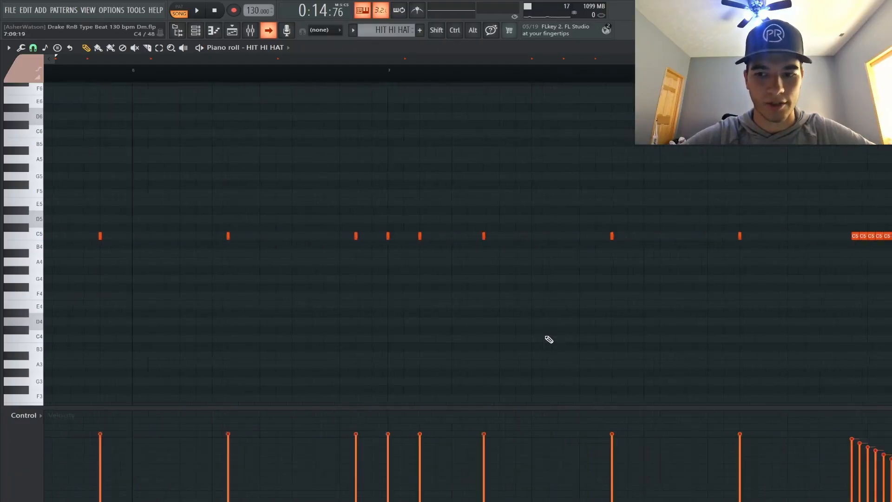
{"action": "scroll", "coordinate": [548, 339], "scroll_direction": "left", "scroll_amount": 4}
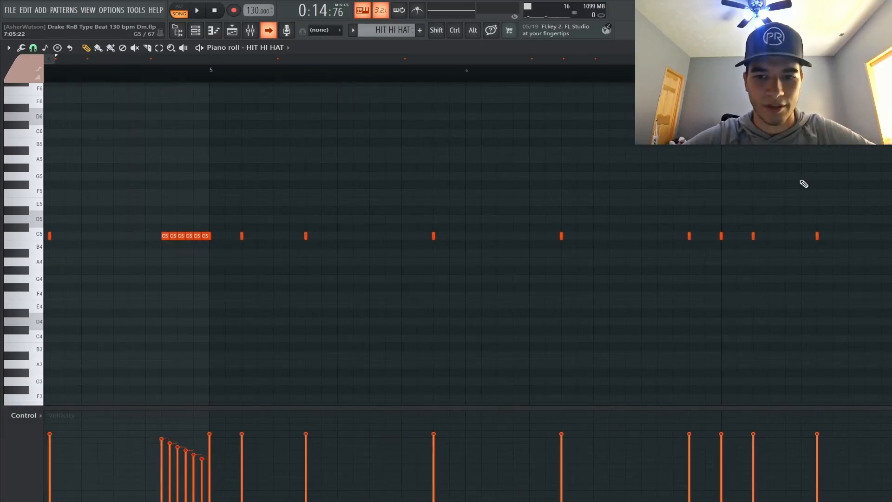
{"action": "scroll", "coordinate": [802, 183], "scroll_direction": "left", "scroll_amount": 8}
{"action": "scroll", "coordinate": [802, 183], "scroll_direction": "right", "scroll_amount": 4}
{"action": "scroll", "coordinate": [802, 183], "scroll_direction": "left", "scroll_amount": 6}
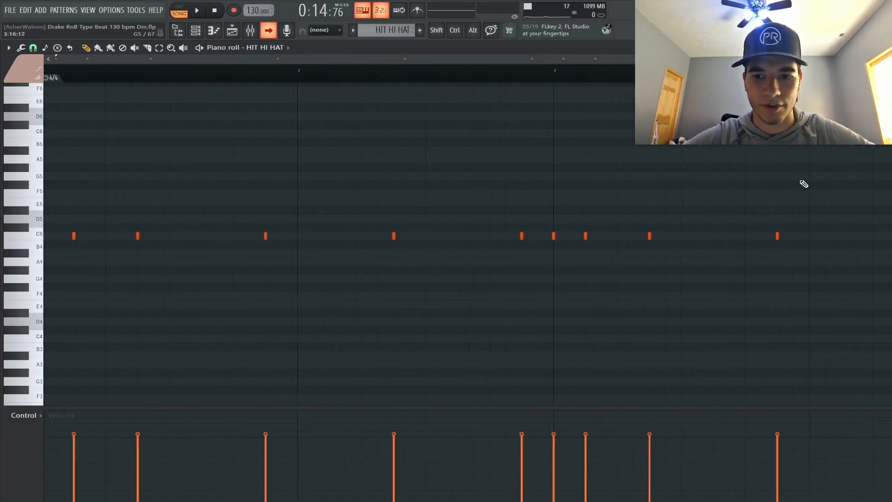
- Open the RACK 1 KICK pattern from the playlist and show the RACK 1 KICK channel's notes in the piano roll
{"action": "left_click", "coordinate": [231, 30]}
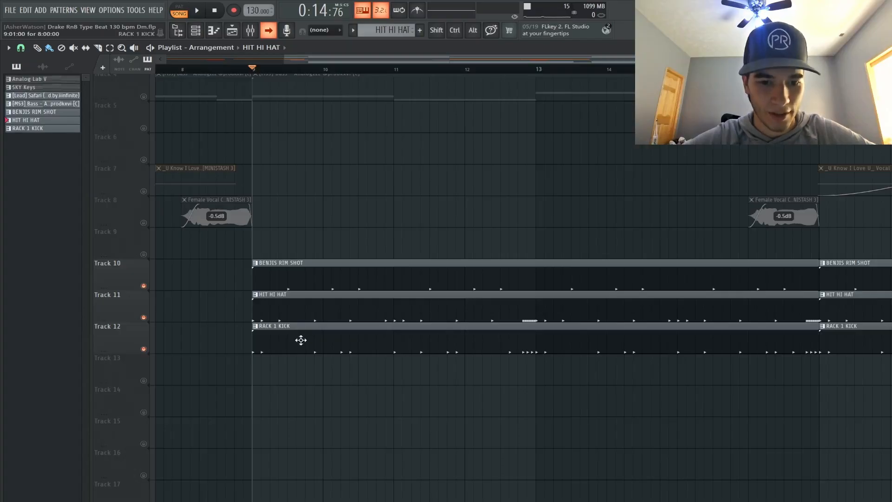
{"action": "double_click", "coordinate": [301, 340]}
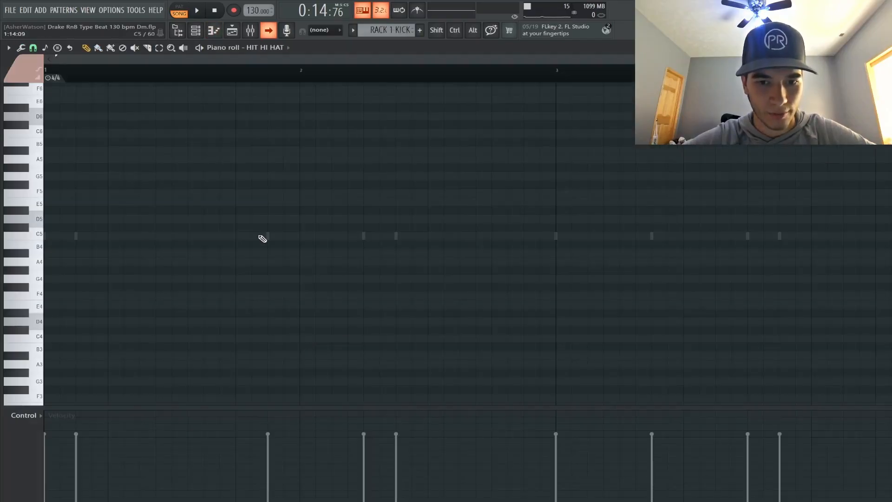
{"action": "left_click", "coordinate": [272, 47]}
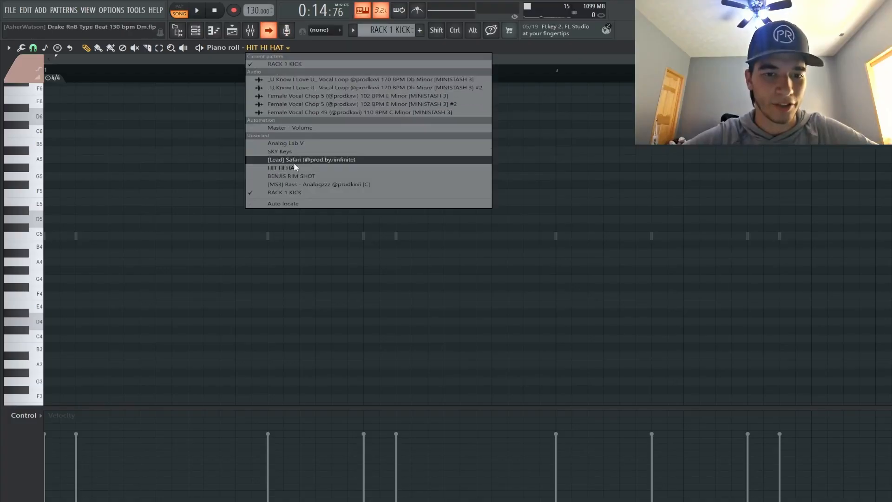
{"action": "left_click", "coordinate": [298, 191]}
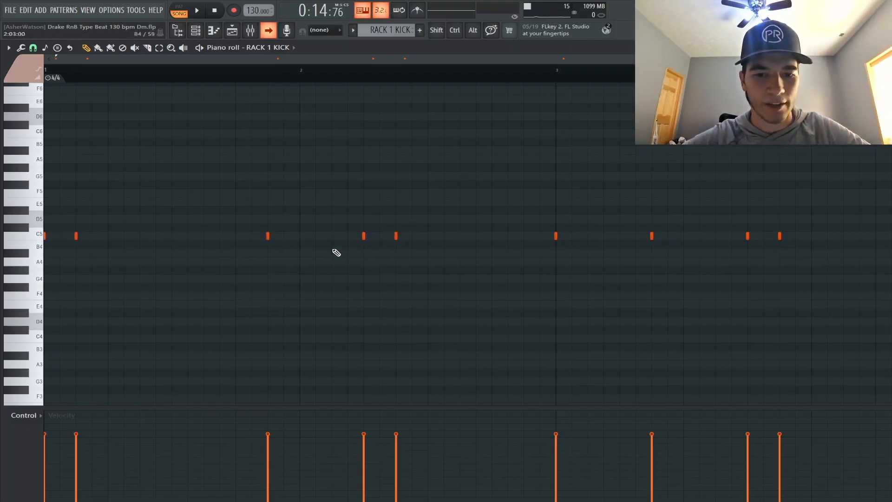
- Examine the RACK 1 KICK notes and velocities across the later bars, including the roll before bar 5, and return to the playlist
{"action": "scroll", "coordinate": [398, 250], "scroll_direction": "right", "scroll_amount": 5}
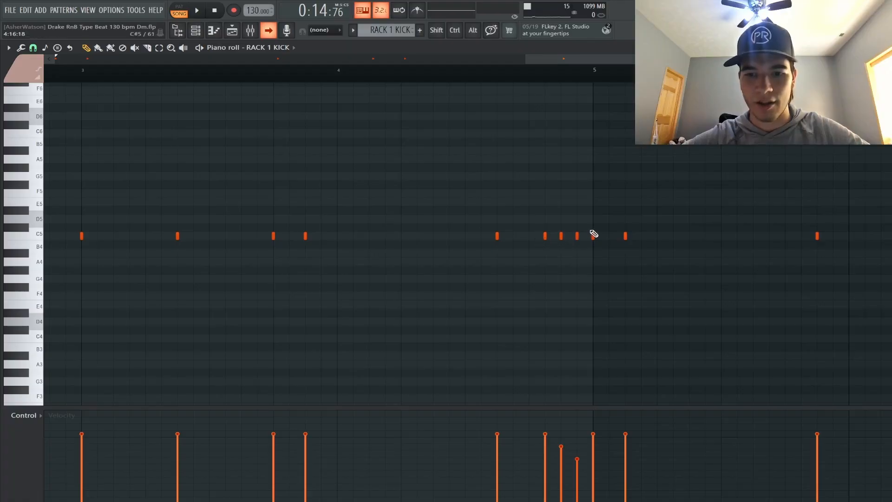
{"action": "scroll", "coordinate": [594, 228], "scroll_direction": "right", "scroll_amount": 3}
{"action": "scroll", "coordinate": [594, 227], "scroll_direction": "right", "scroll_amount": 3}
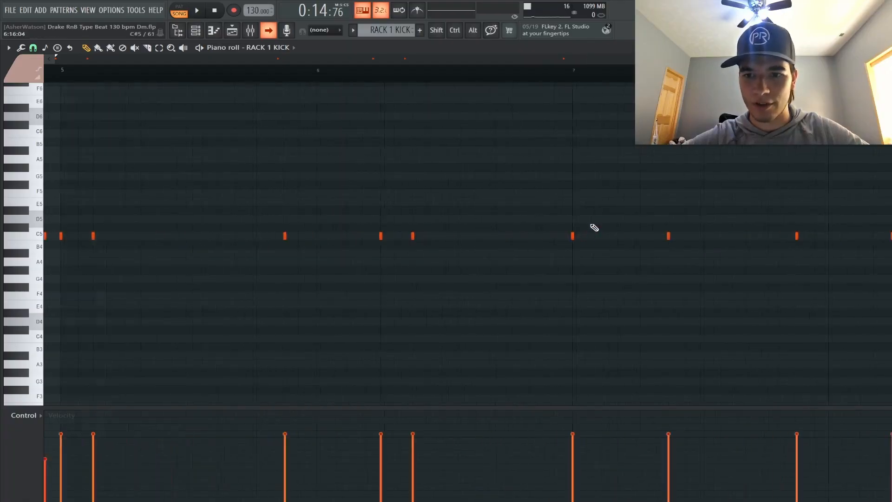
{"action": "scroll", "coordinate": [594, 228], "scroll_direction": "right", "scroll_amount": 4}
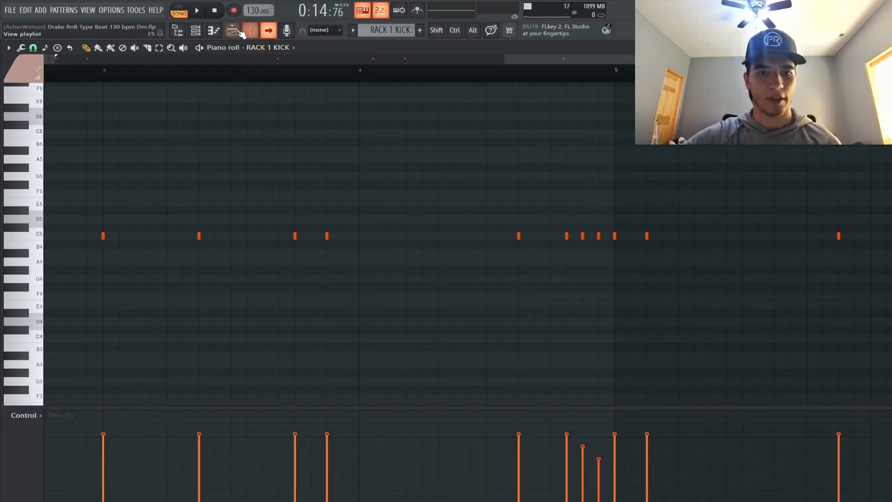
{"action": "left_click", "coordinate": [235, 32]}
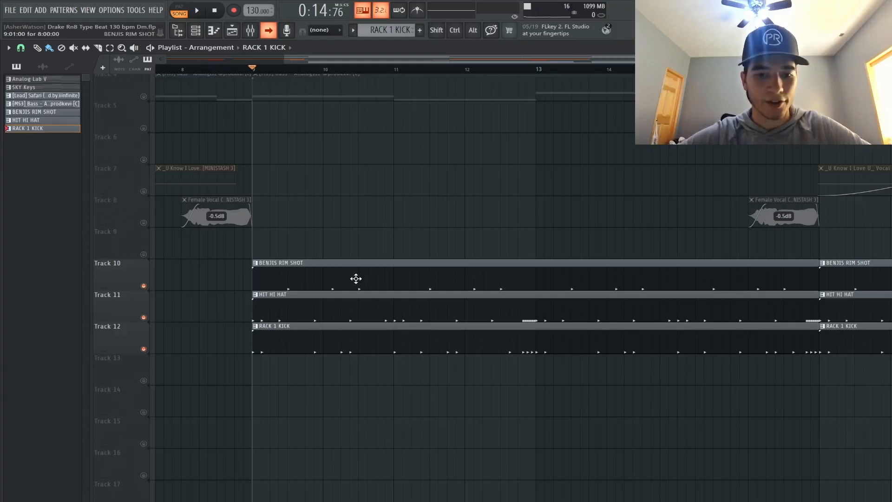
- Open the HIT HI HAT channel's settings from the channel rack, inspect its envelope page and fine time shift, and close them
{"action": "left_click", "coordinate": [203, 31]}
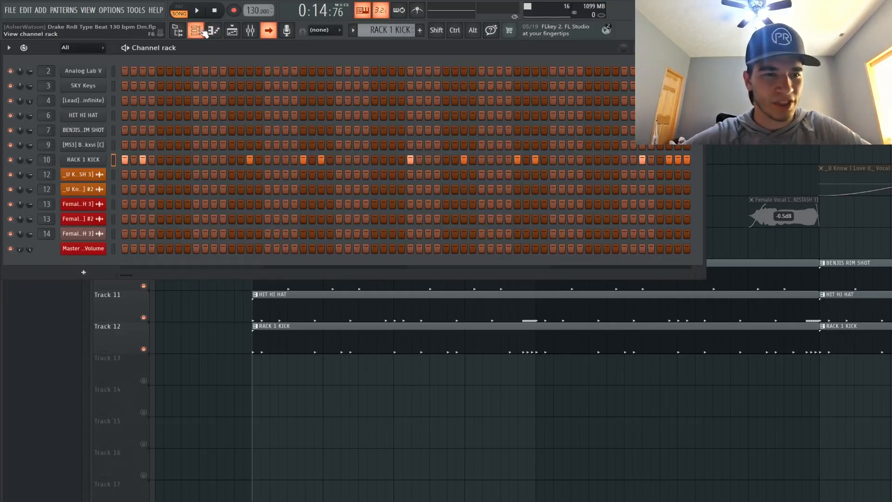
{"action": "left_click", "coordinate": [93, 116]}
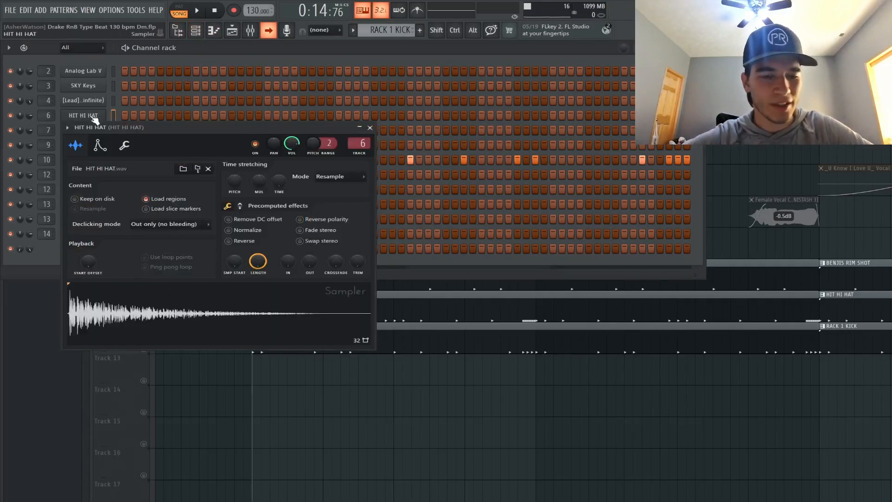
{"action": "left_click", "coordinate": [100, 145]}
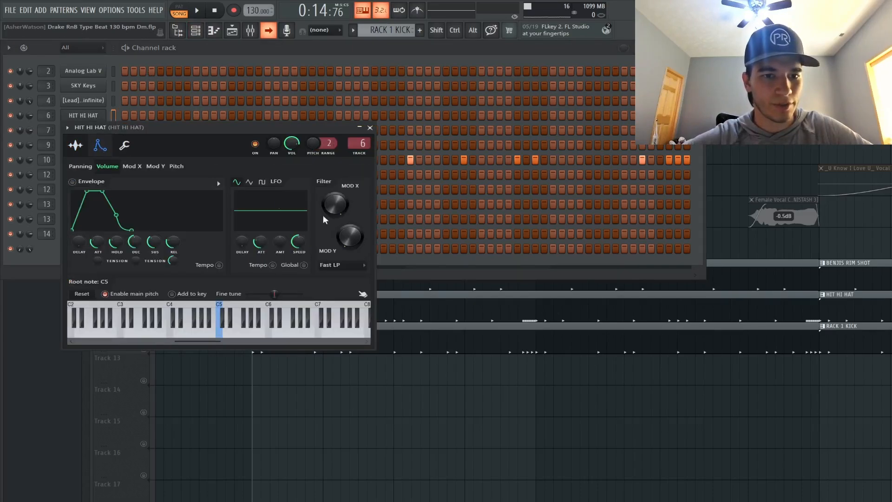
{"action": "left_click", "coordinate": [124, 145]}
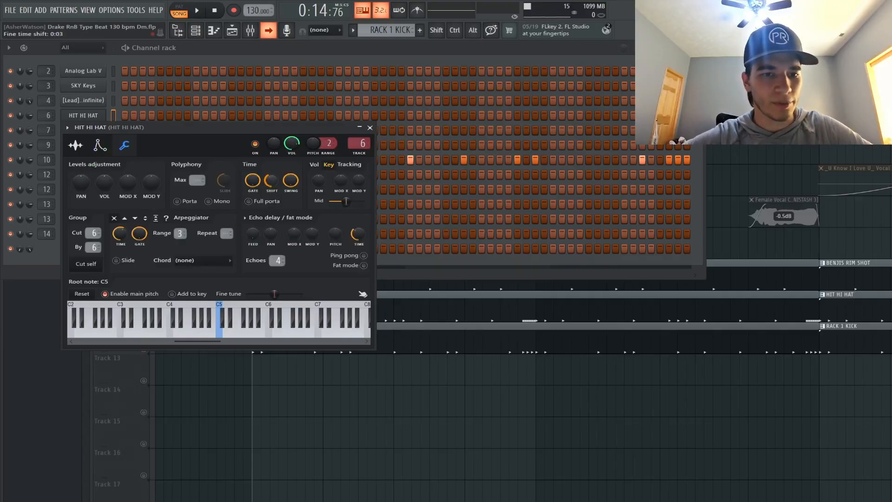
{"action": "left_click", "coordinate": [369, 127]}
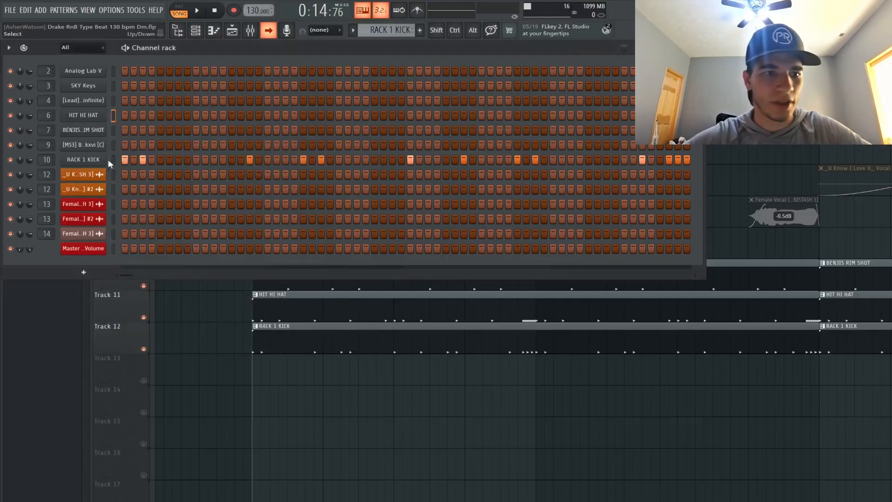
{"action": "left_click", "coordinate": [80, 117]}
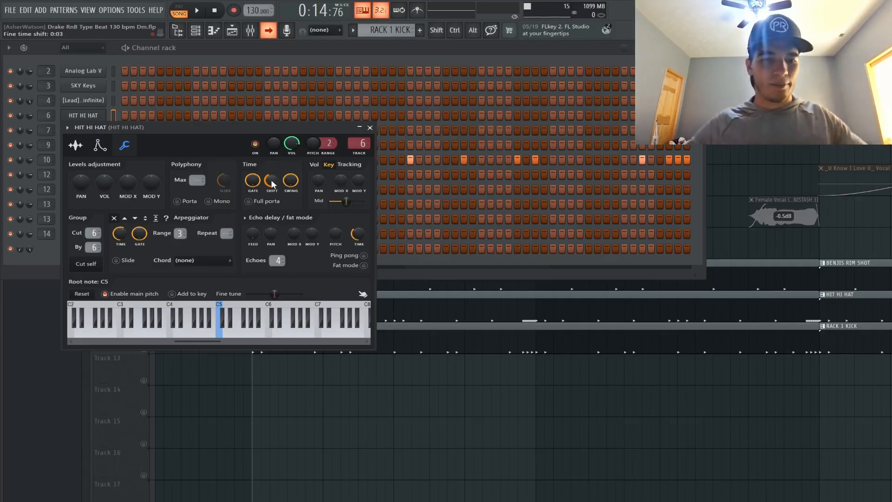
{"action": "left_click", "coordinate": [370, 128]}
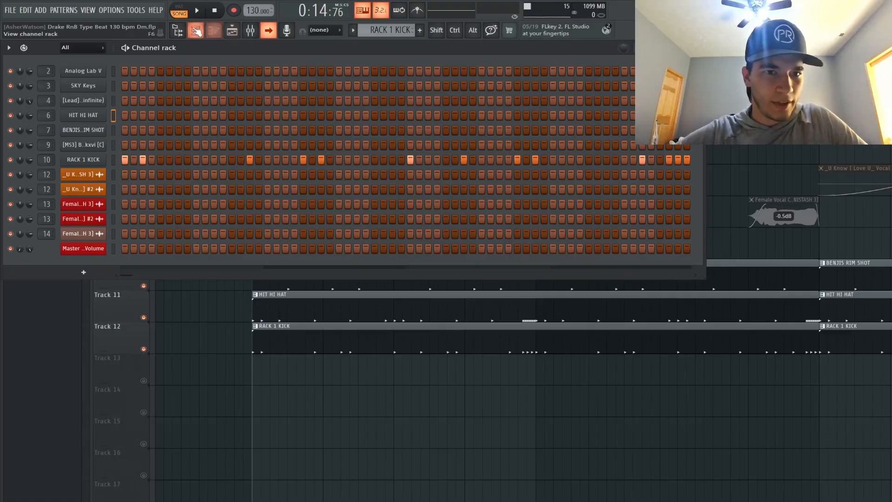
- Show the mixer over the playlist and check the HIT HI HAT and BENJIS RIM SHOT inserts for effects
{"action": "left_click", "coordinate": [232, 30]}
{"action": "left_click", "coordinate": [251, 31]}
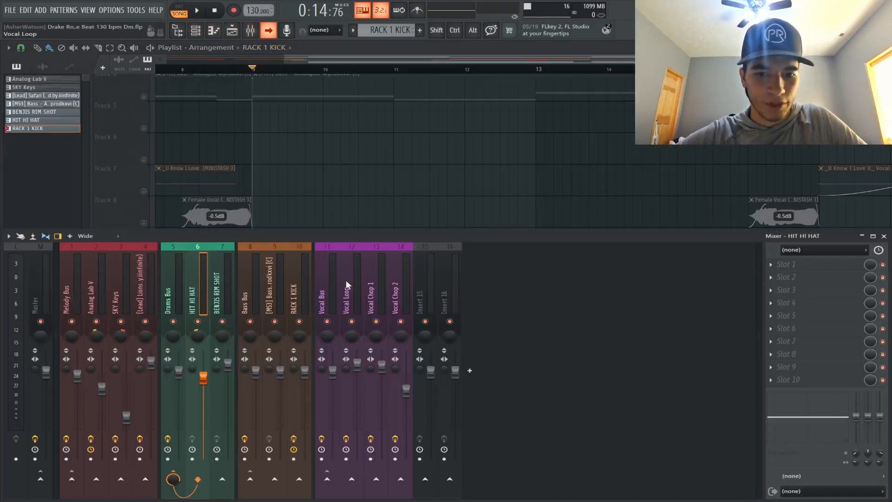
{"action": "left_click", "coordinate": [205, 309]}
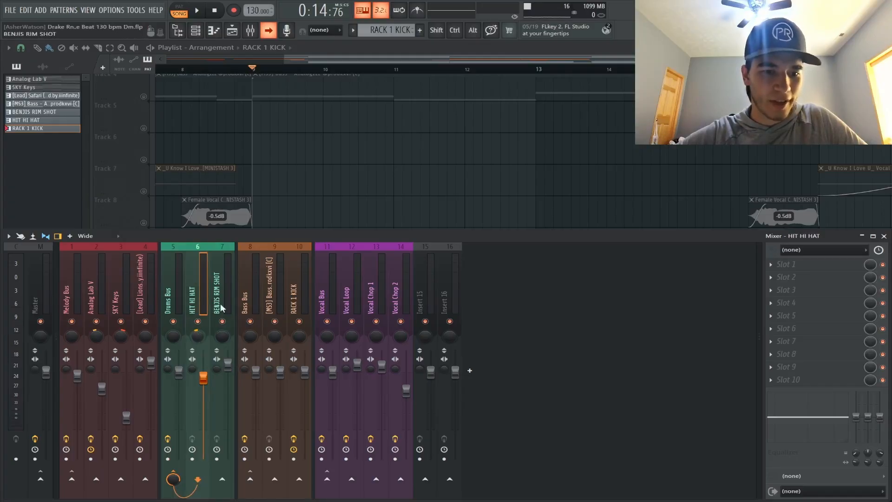
{"action": "left_click", "coordinate": [222, 335]}
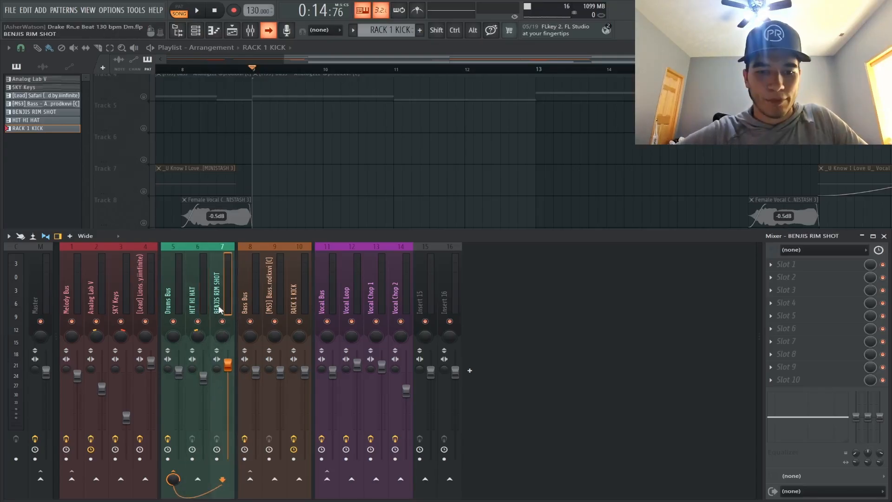
{"action": "left_click", "coordinate": [203, 308]}
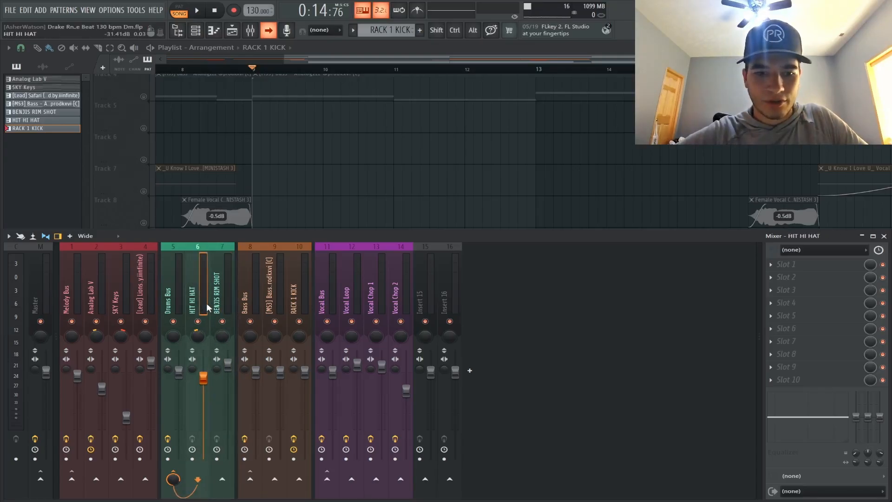
- Inspect the Fresh Air plugin's Mid Air and High Air settings on the Drums Bus and close it
{"action": "left_click", "coordinate": [179, 302]}
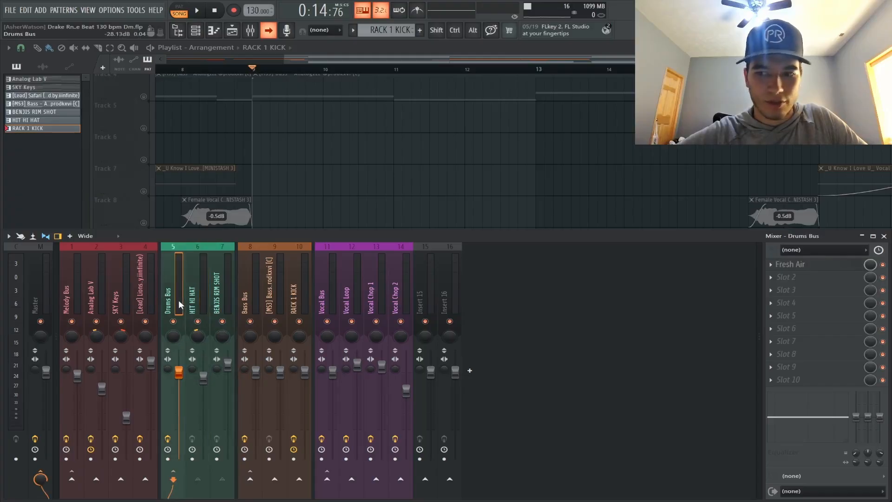
{"action": "left_click", "coordinate": [789, 270]}
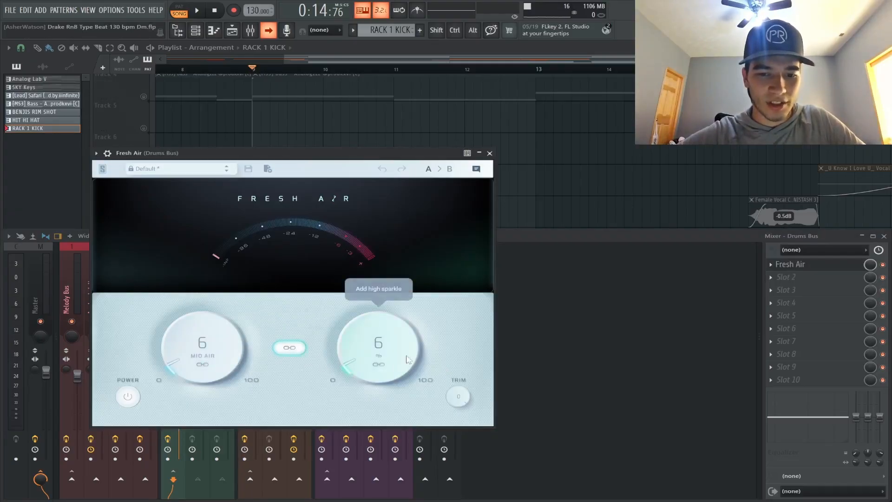
{"action": "left_click", "coordinate": [489, 153]}
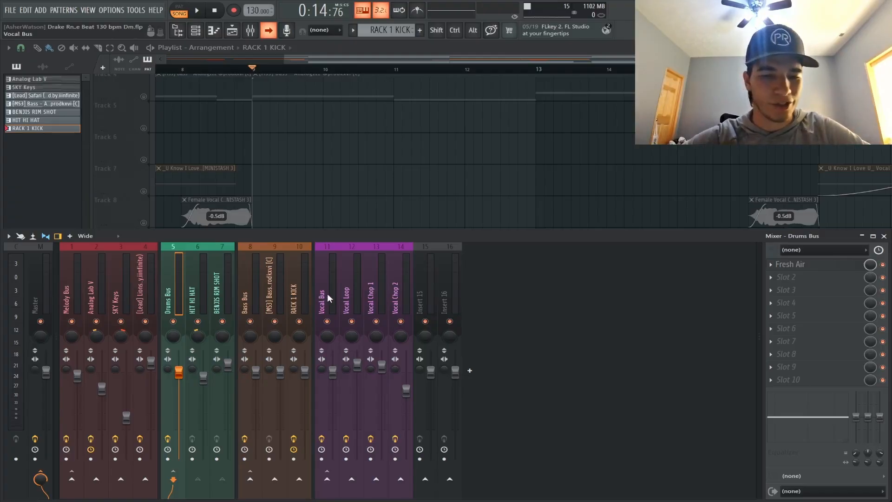
- Check the Bass Bus, bass and RACK 1 KICK inserts, and view the kick's Saturation Knob plugin clear of the mixer tracks
{"action": "left_click", "coordinate": [253, 297]}
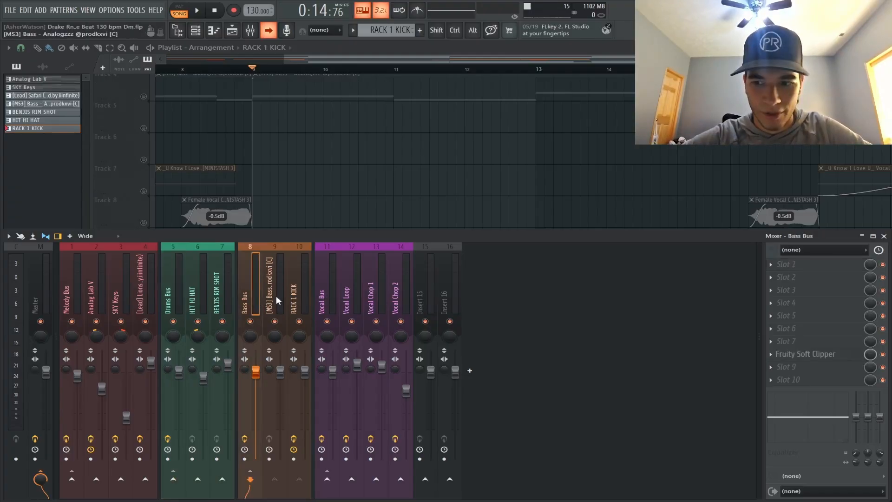
{"action": "left_click", "coordinate": [276, 296]}
{"action": "left_click", "coordinate": [307, 298]}
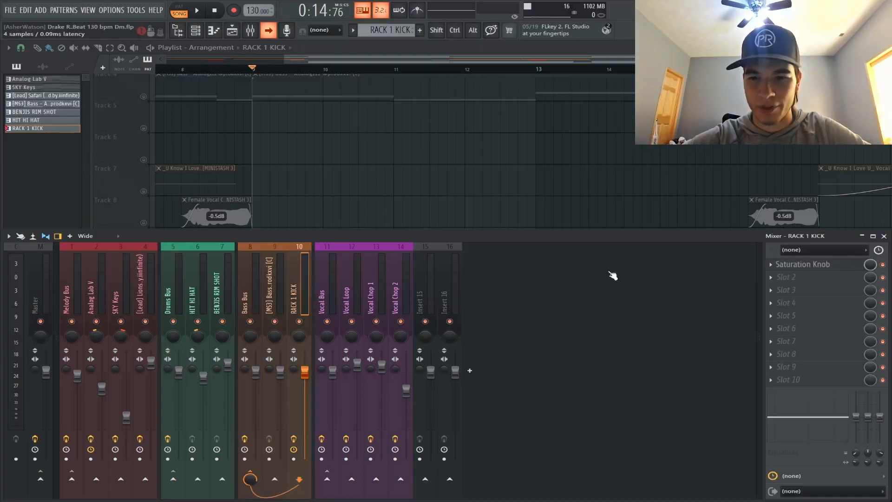
{"action": "left_click", "coordinate": [790, 264]}
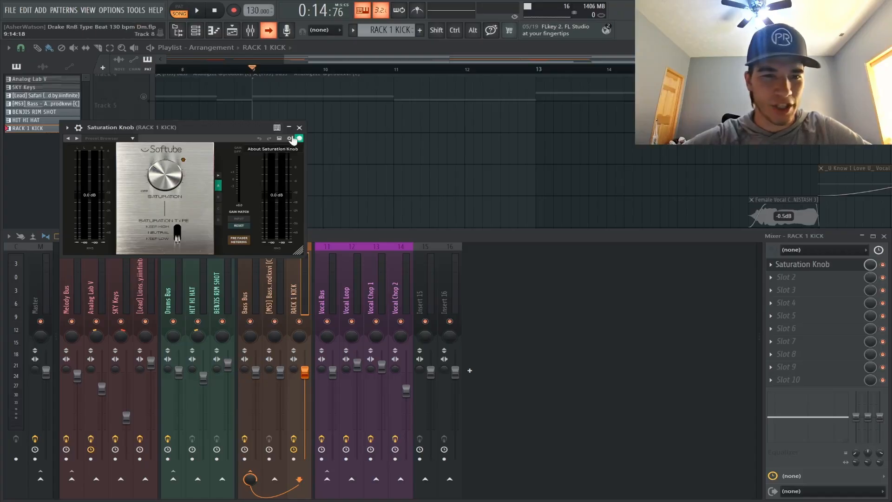
{"action": "left_click_drag", "start_coordinate": [206, 132], "coordinate": [403, 158]}
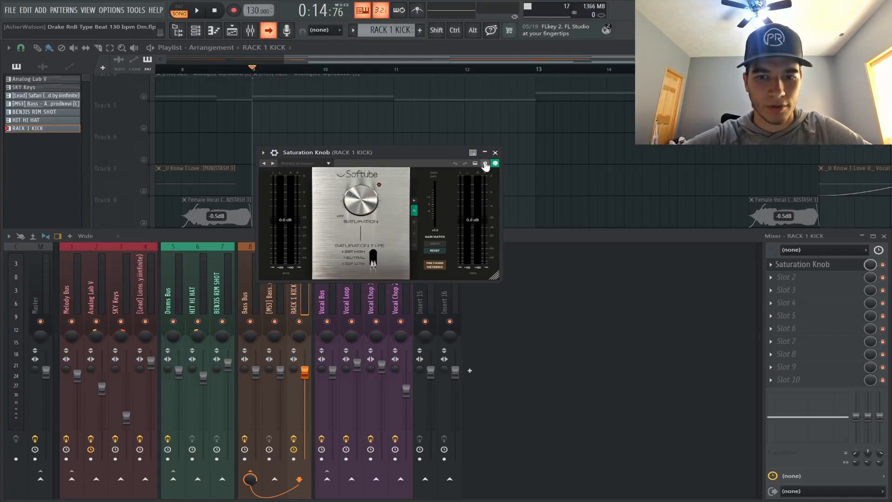
{"action": "left_click", "coordinate": [325, 297]}
- Check the lead insert's effects, inspect the Fresh Air settings on the Melody Bus, and close the plugin
{"action": "left_click", "coordinate": [144, 275]}
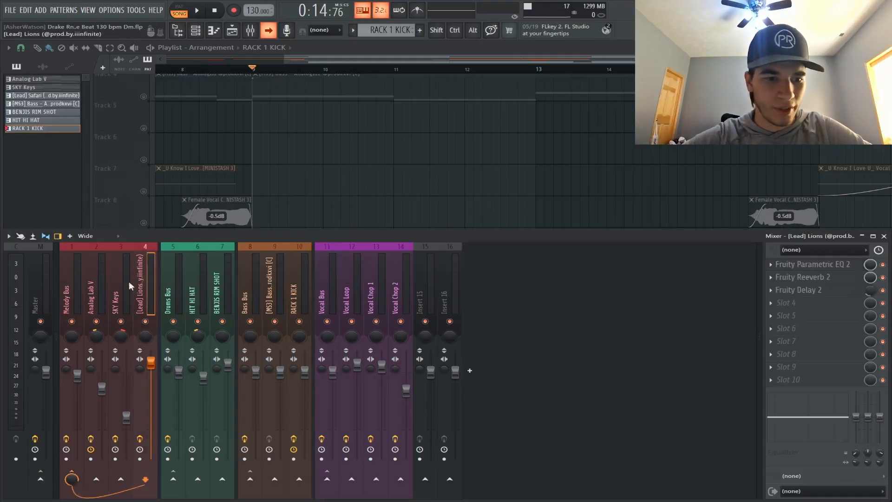
{"action": "left_click", "coordinate": [76, 296]}
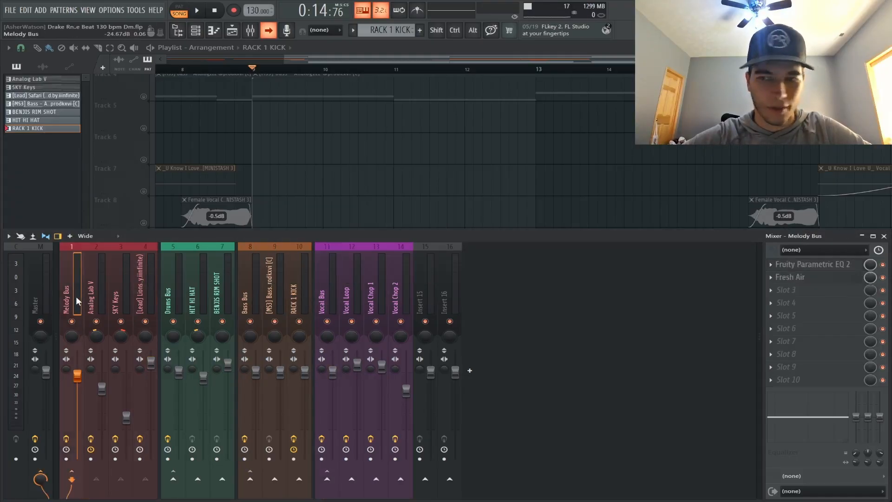
{"action": "left_click", "coordinate": [791, 278]}
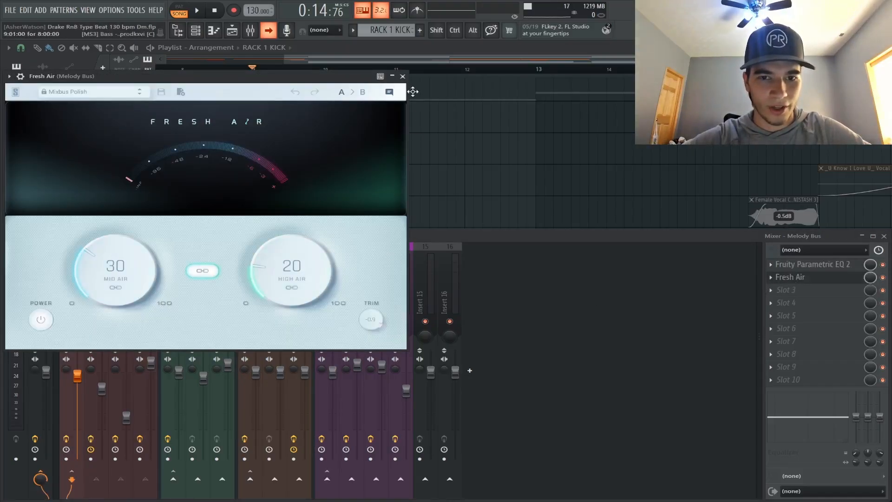
{"action": "left_click", "coordinate": [402, 76]}
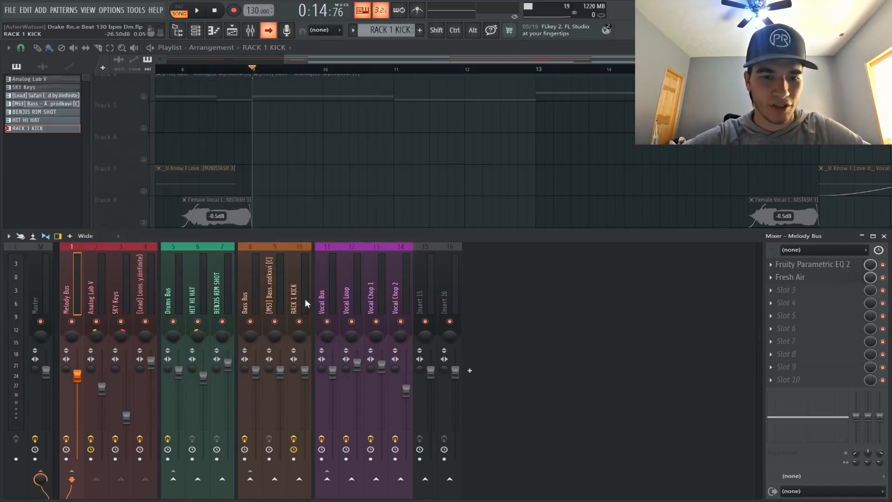
- Check the Analog Lab V insert's effects, and inspect and close Fresh Air on the Vocal Bus
{"action": "left_click", "coordinate": [104, 280]}
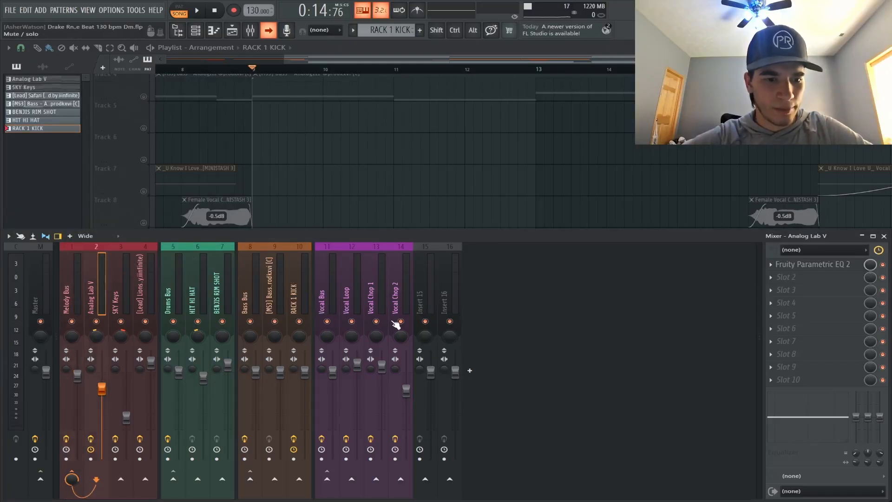
{"action": "left_click", "coordinate": [333, 304]}
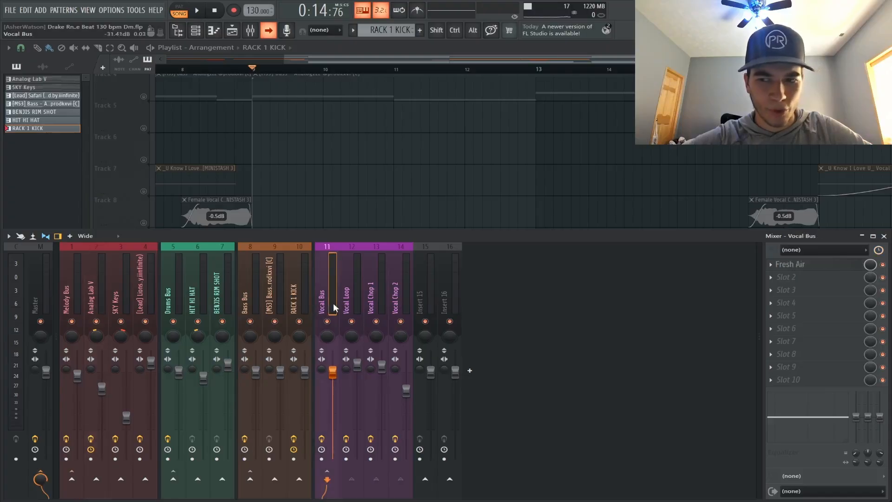
{"action": "left_click", "coordinate": [789, 265]}
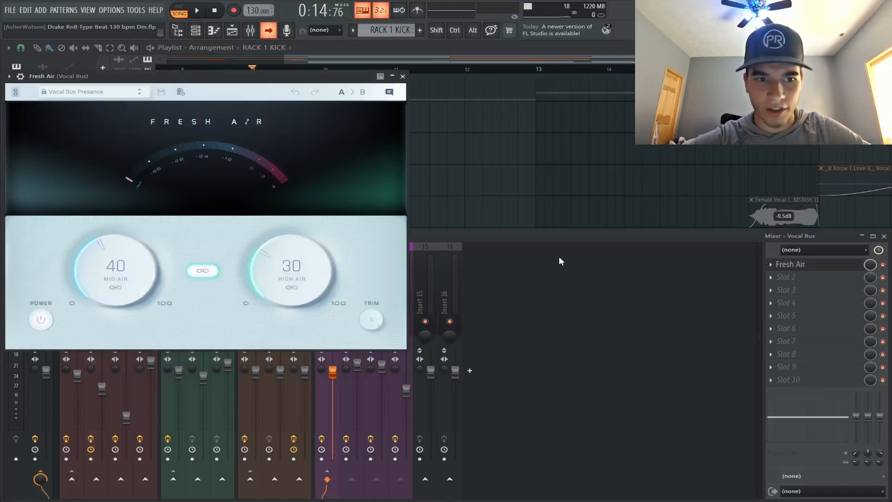
{"action": "key", "text": "Escape"}
- Compare the effect chains on the Vocal Loop, Vocal Chop 1 and Vocal Chop 2 inserts, ending on Vocal Loop
{"action": "left_click", "coordinate": [357, 291]}
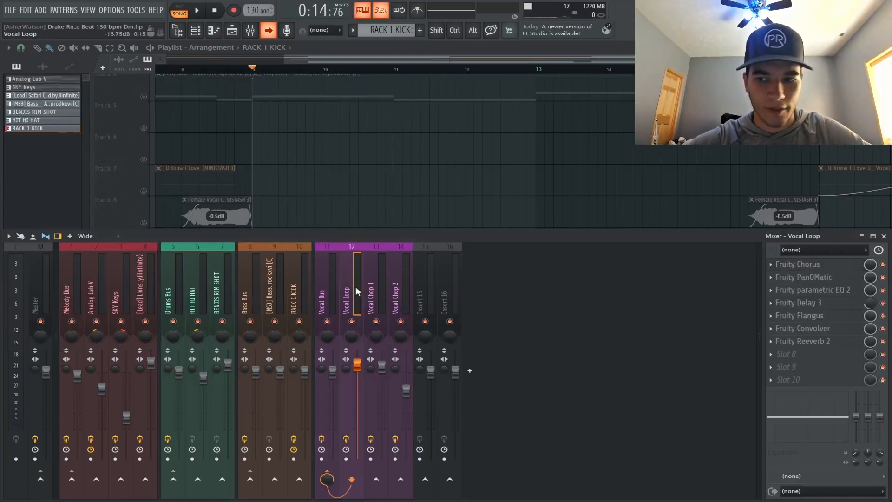
{"action": "left_click", "coordinate": [377, 297]}
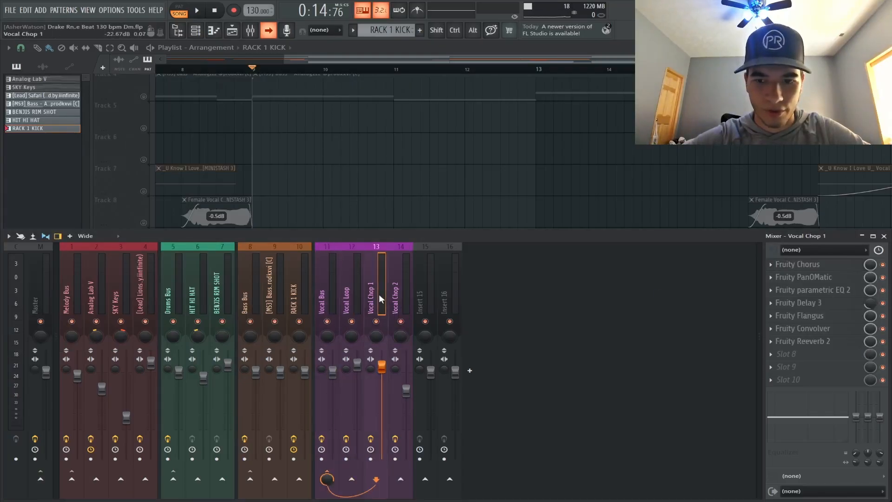
{"action": "left_click", "coordinate": [402, 302]}
{"action": "left_click", "coordinate": [358, 295]}
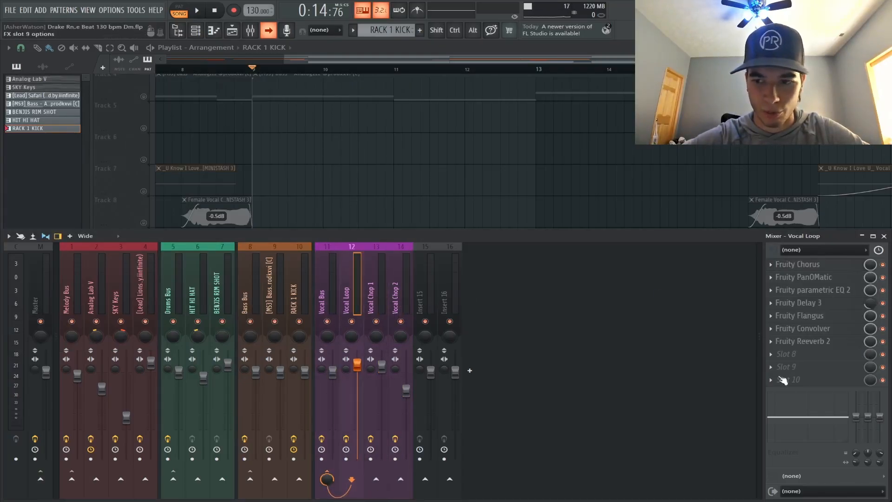
- Inspect the Vocal Loop's Fruity Chorus settings, close them, and open its Fruity PanOMatic
{"action": "left_click", "coordinate": [814, 267]}
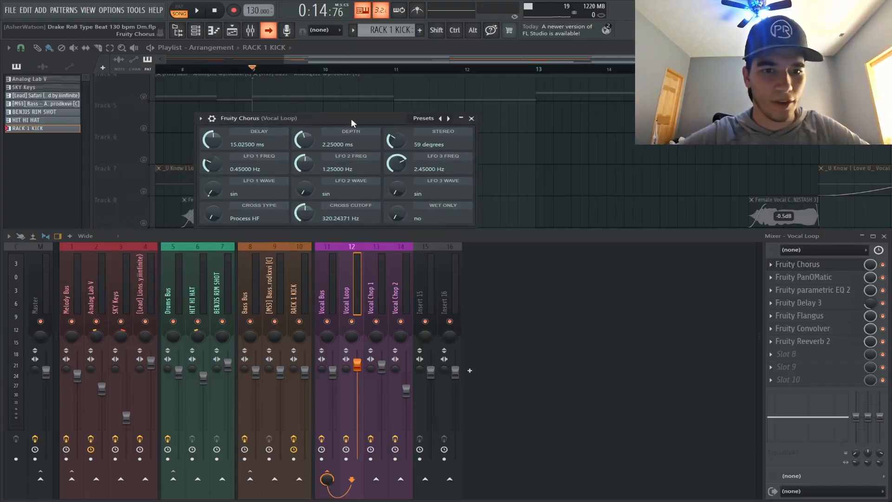
{"action": "left_click", "coordinate": [471, 119]}
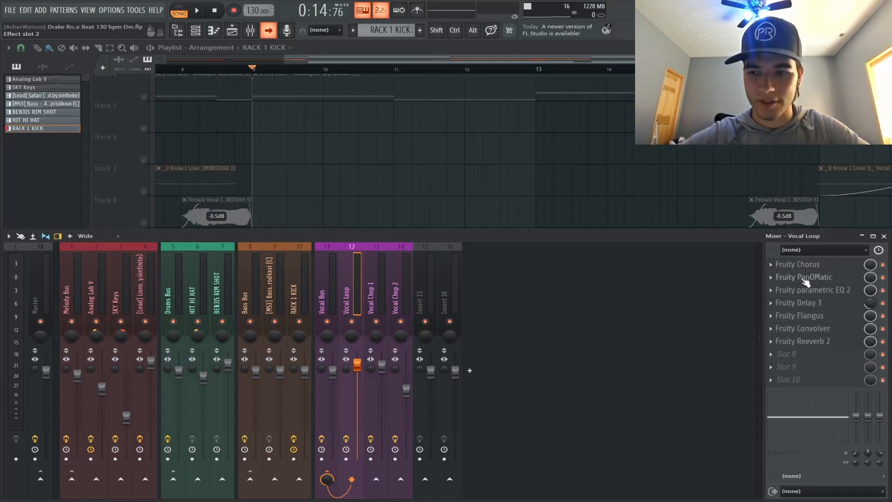
{"action": "left_click", "coordinate": [804, 279]}
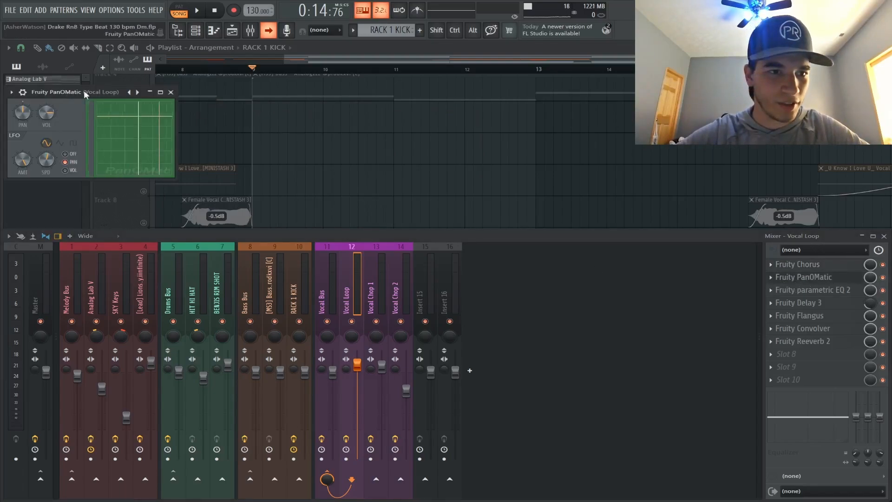
- Inspect the Vocal Loop's Fruity PanOMatic and Fruity parametric EQ 2 settings, closing each plugin
{"action": "left_click_drag", "start_coordinate": [86, 94], "coordinate": [368, 149]}
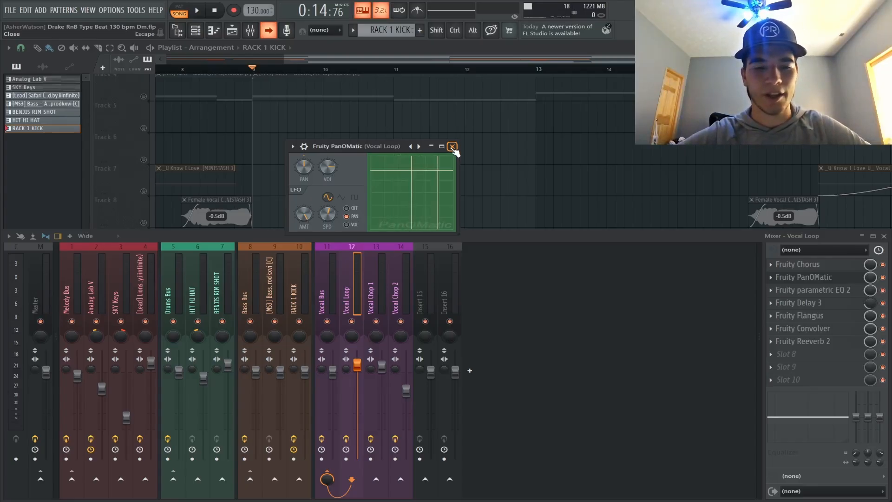
{"action": "left_click", "coordinate": [452, 147]}
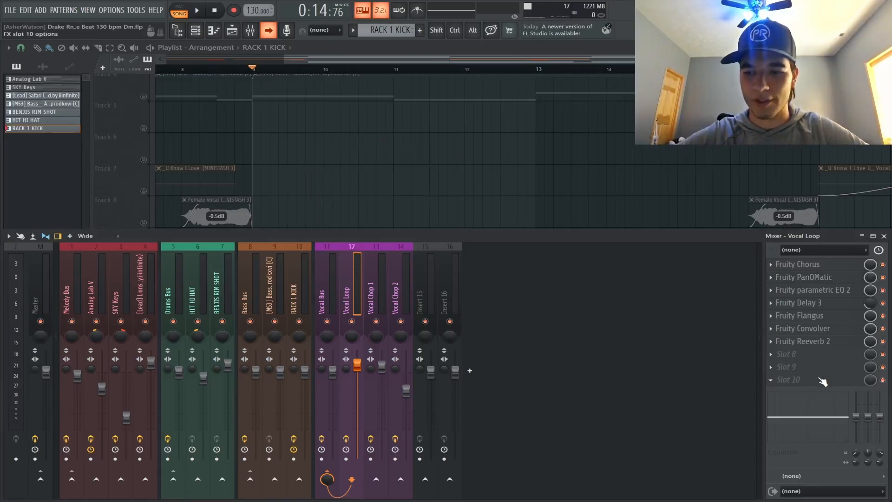
{"action": "left_click", "coordinate": [830, 293]}
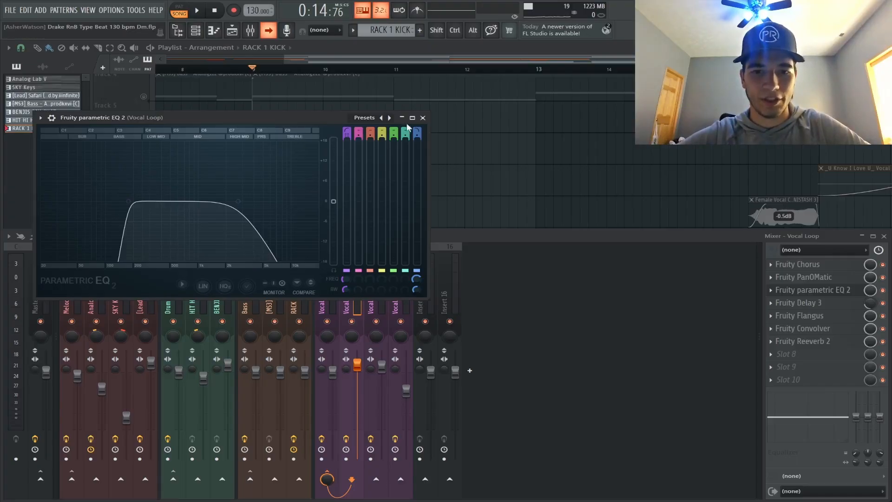
{"action": "left_click", "coordinate": [423, 117]}
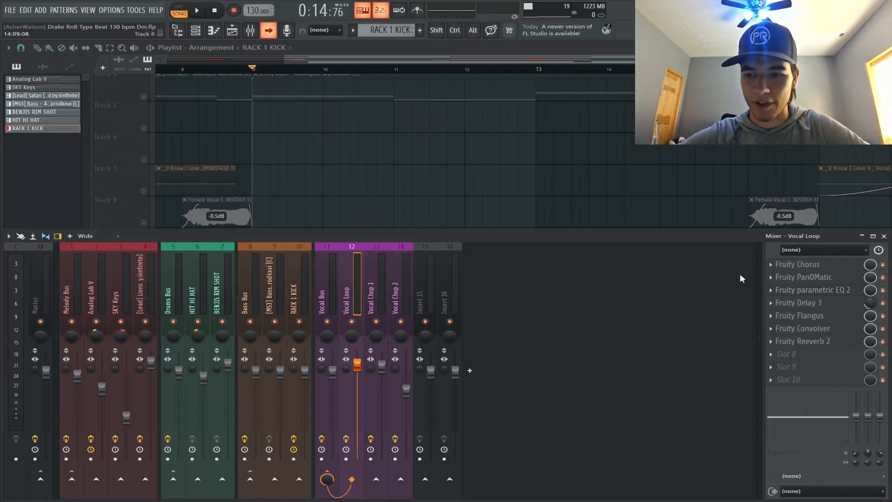
- Inspect the Vocal Loop's Fruity Delay 3 and Fruity Flangus settings, closing each plugin
{"action": "left_click", "coordinate": [797, 302]}
{"action": "left_click_drag", "start_coordinate": [304, 156], "coordinate": [376, 164]}
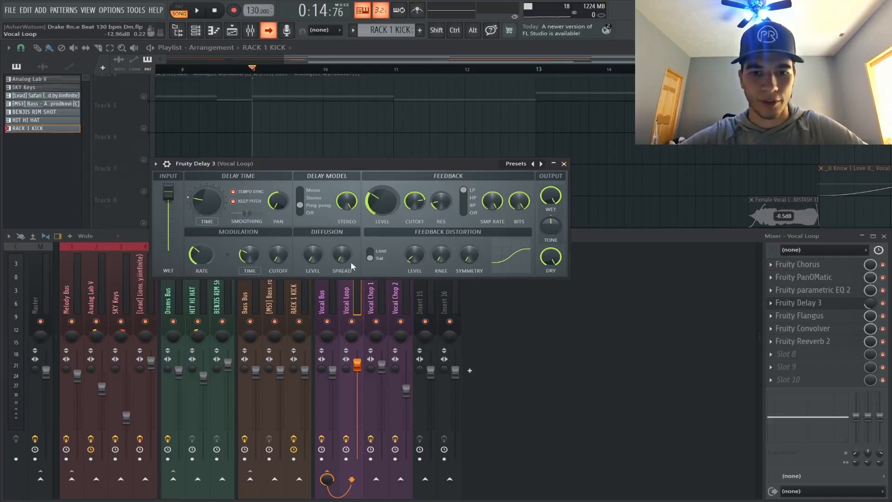
{"action": "left_click", "coordinate": [564, 164]}
{"action": "left_click", "coordinate": [814, 318]}
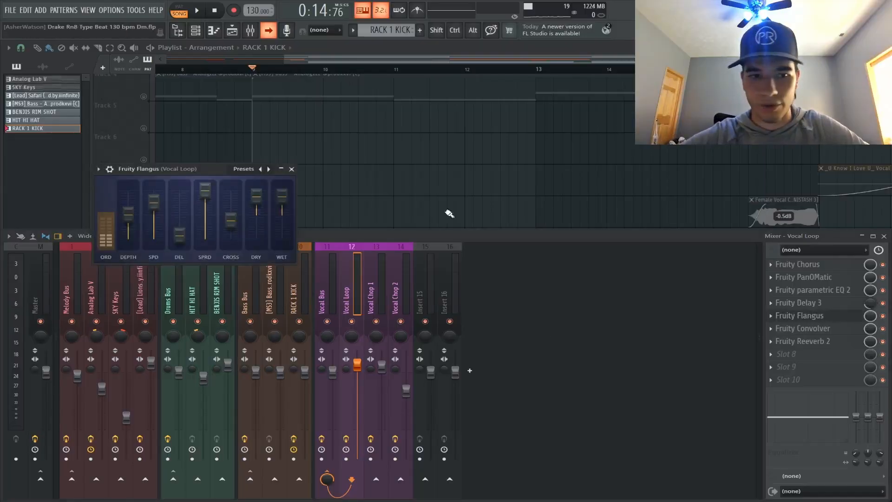
{"action": "left_click", "coordinate": [292, 169]}
- Inspect the Vocal Loop's Fruity Convolver and Fruity Reeverb 2 settings, closing each plugin
{"action": "left_click", "coordinate": [802, 328]}
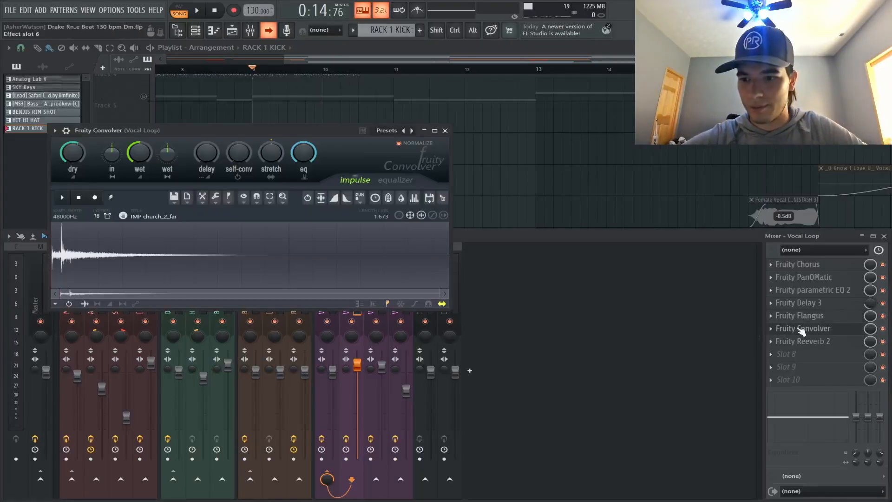
{"action": "left_click_drag", "start_coordinate": [241, 130], "coordinate": [323, 140]}
{"action": "left_click", "coordinate": [528, 140]}
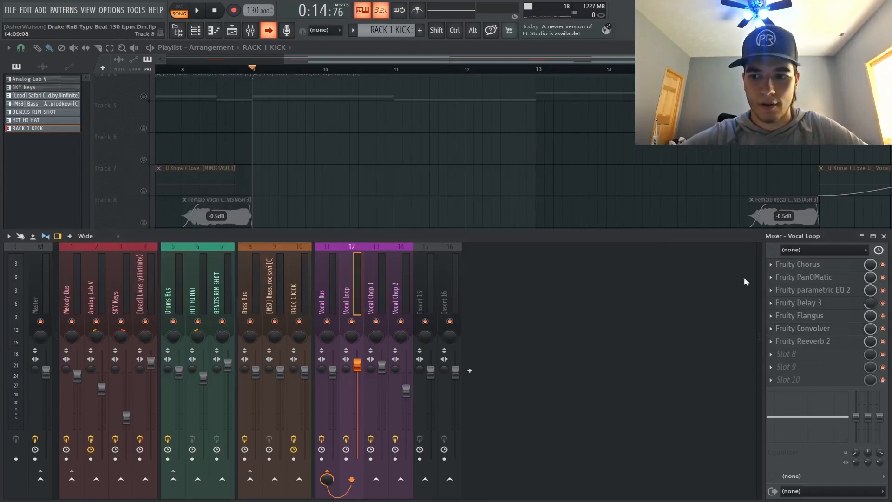
{"action": "left_click", "coordinate": [804, 341]}
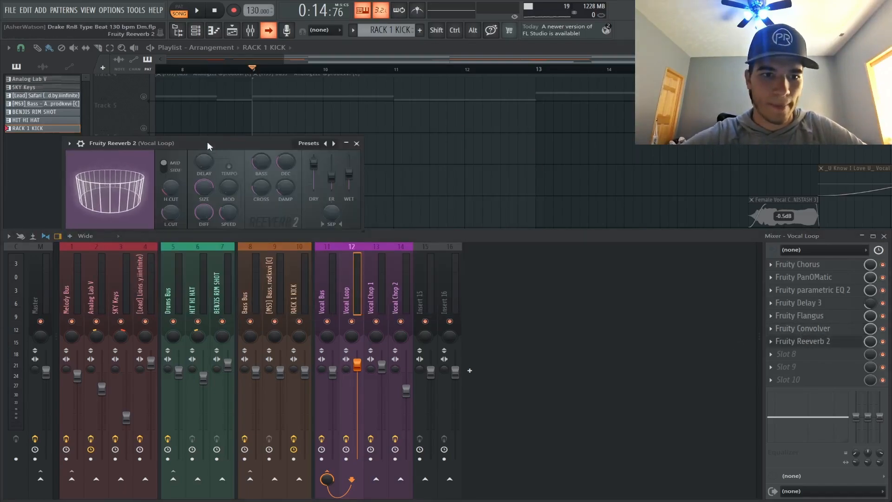
{"action": "left_click_drag", "start_coordinate": [207, 146], "coordinate": [362, 142]}
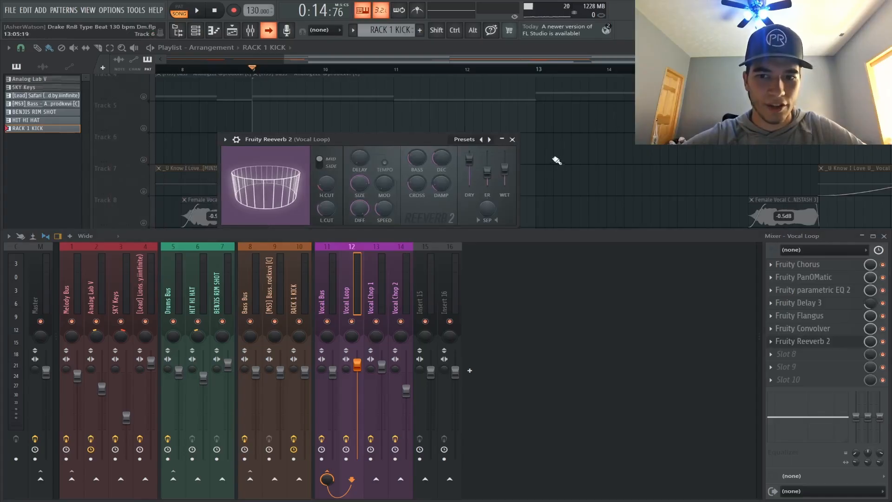
{"action": "left_click", "coordinate": [512, 139]}
- Compare the effect chains on the Vocal Chop 1, Vocal Chop 2 and Vocal Loop inserts again
{"action": "left_click", "coordinate": [376, 315]}
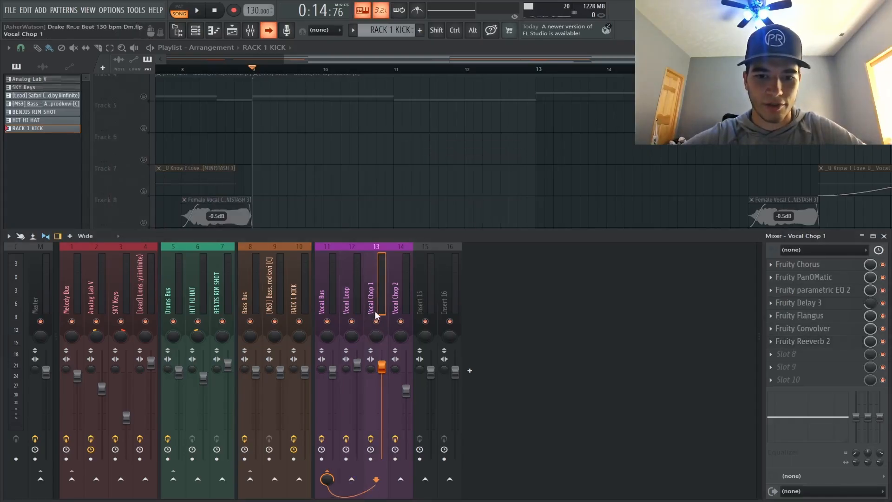
{"action": "left_click", "coordinate": [411, 302]}
{"action": "left_click", "coordinate": [378, 297]}
{"action": "left_click", "coordinate": [393, 296]}
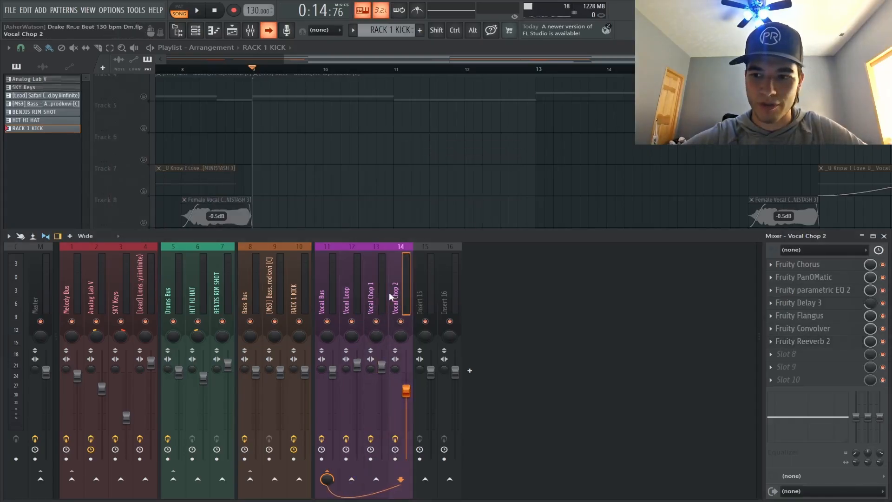
{"action": "left_click", "coordinate": [381, 289]}
{"action": "left_click", "coordinate": [363, 289]}
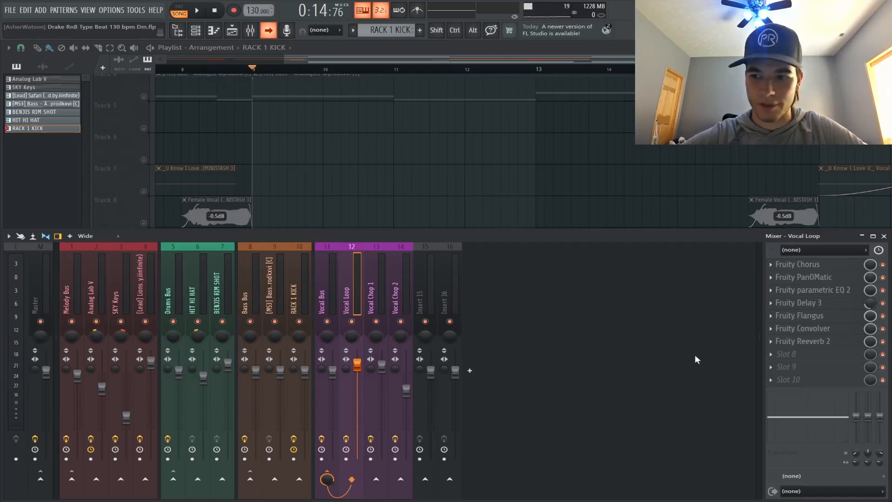
{"action": "left_click", "coordinate": [208, 289]}
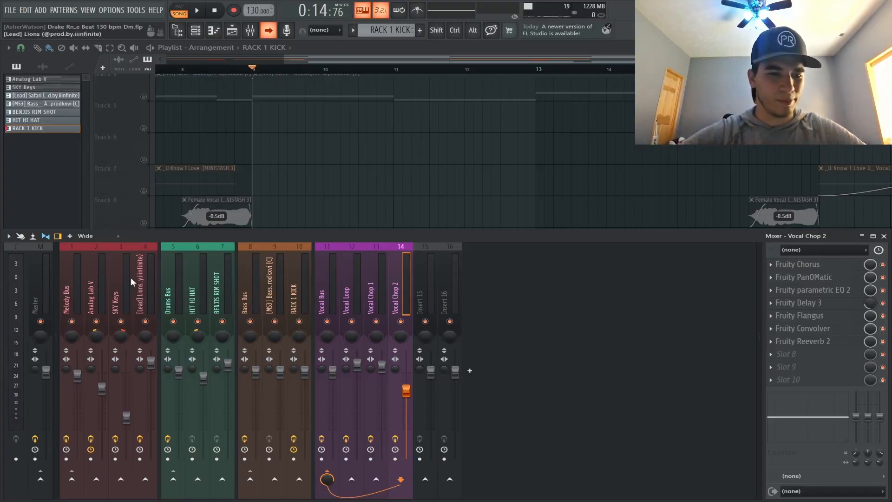
- Check the effect slots of the Melody Bus, Drums Bus, hi-hat, rim shot and Bass Bus inserts, ending on the Master
{"action": "left_click", "coordinate": [79, 297]}
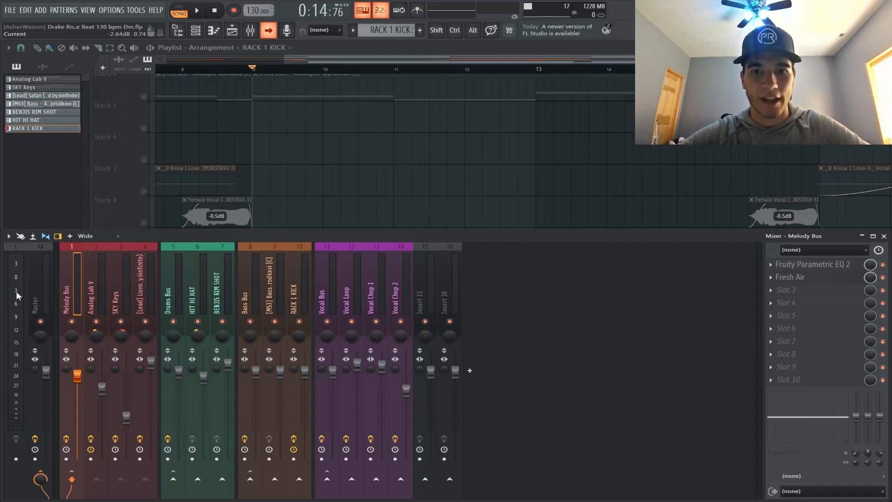
{"action": "left_click", "coordinate": [46, 300]}
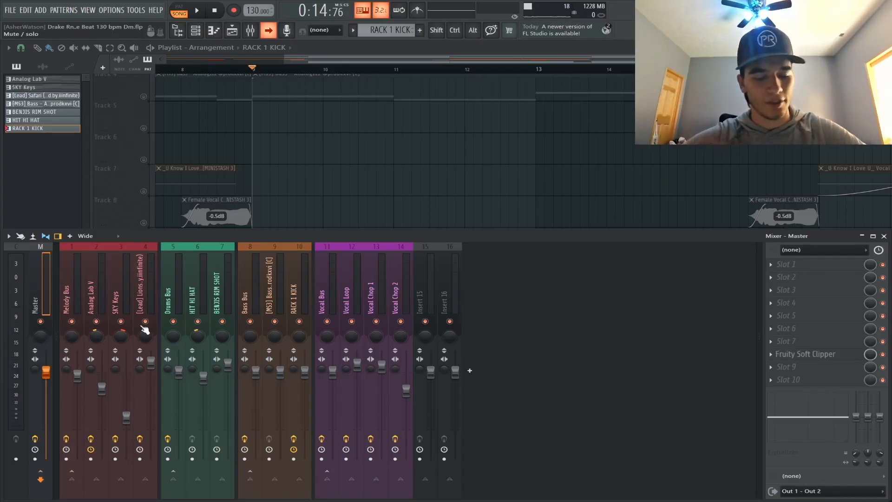
{"action": "left_click", "coordinate": [174, 308]}
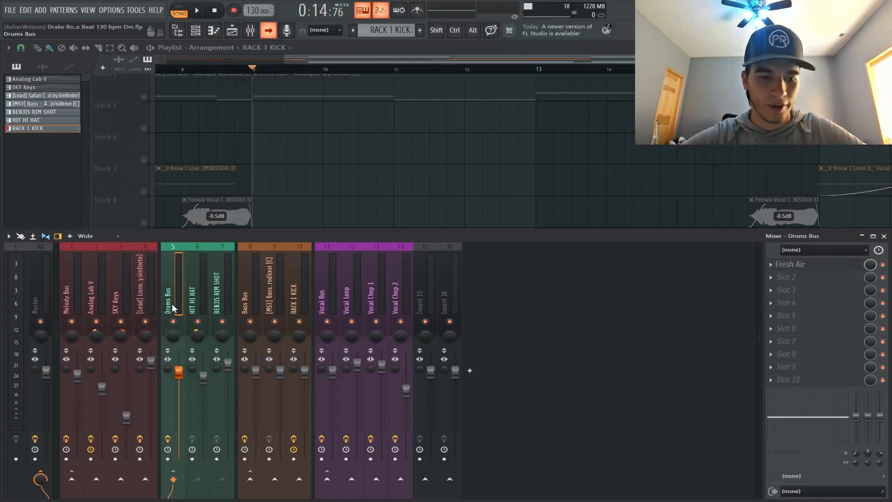
{"action": "left_click", "coordinate": [205, 300]}
{"action": "left_click", "coordinate": [225, 299]}
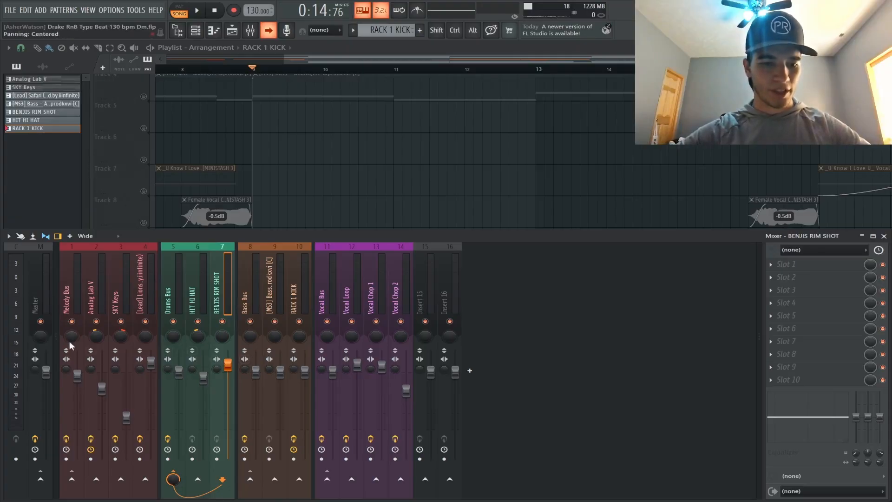
{"action": "left_click", "coordinate": [255, 300]}
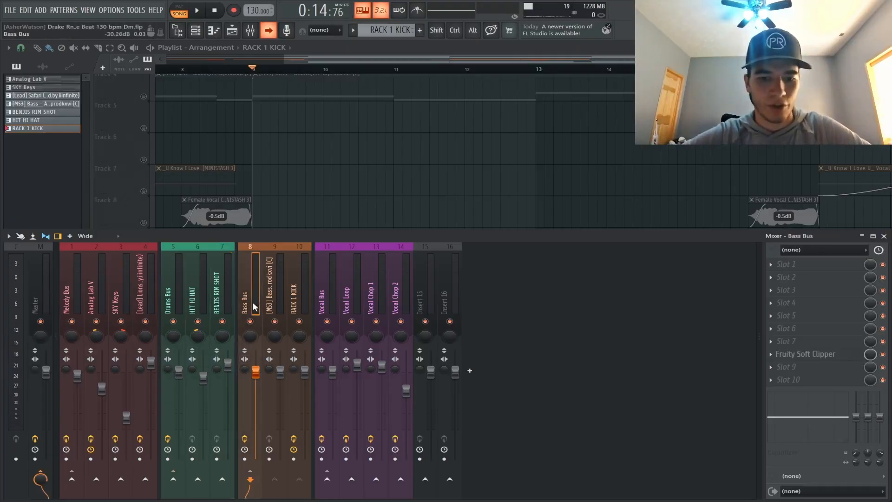
{"action": "left_click", "coordinate": [49, 294]}
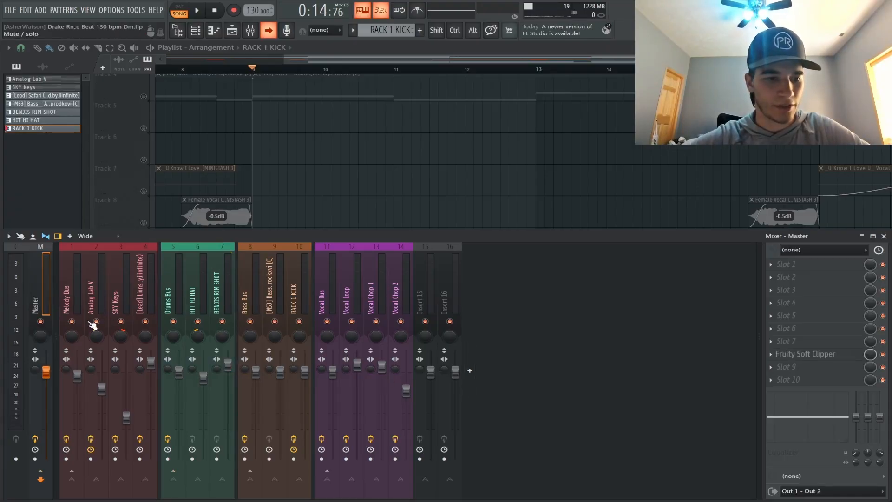
- Compare the effects and panning of the SKY Keys and Analog Lab V inserts
{"action": "left_click", "coordinate": [117, 306]}
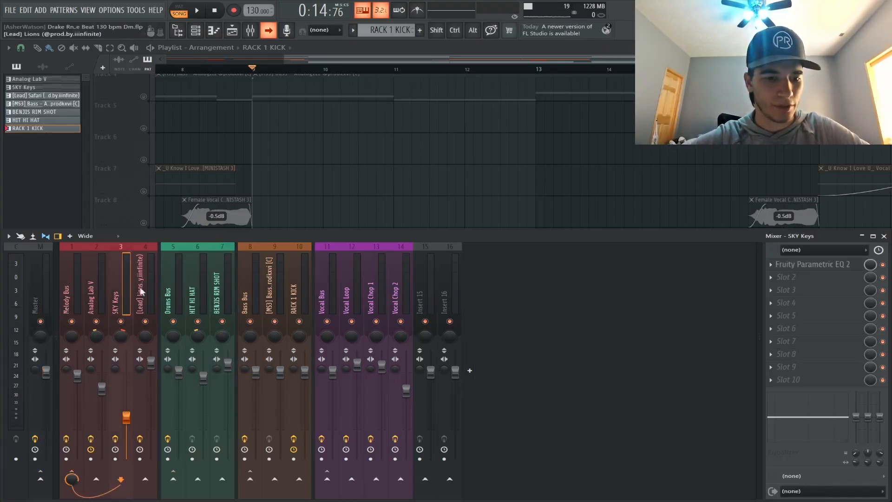
{"action": "left_click", "coordinate": [100, 274]}
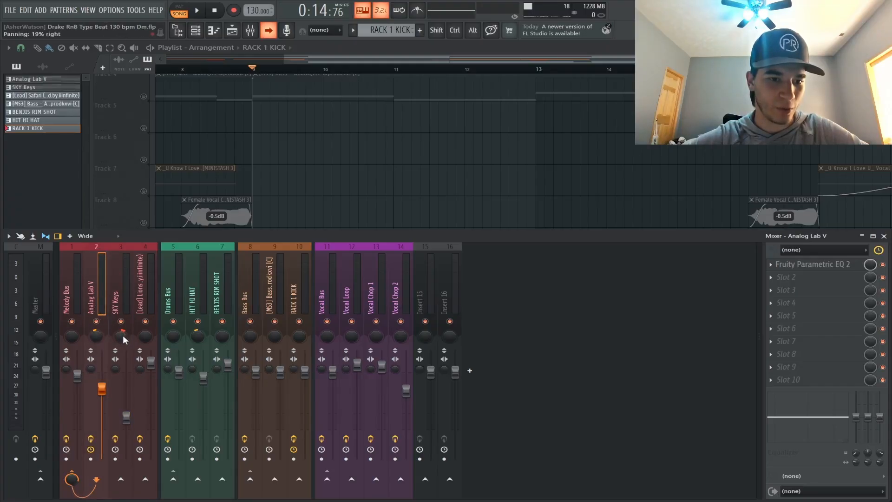
{"action": "left_click", "coordinate": [125, 295]}
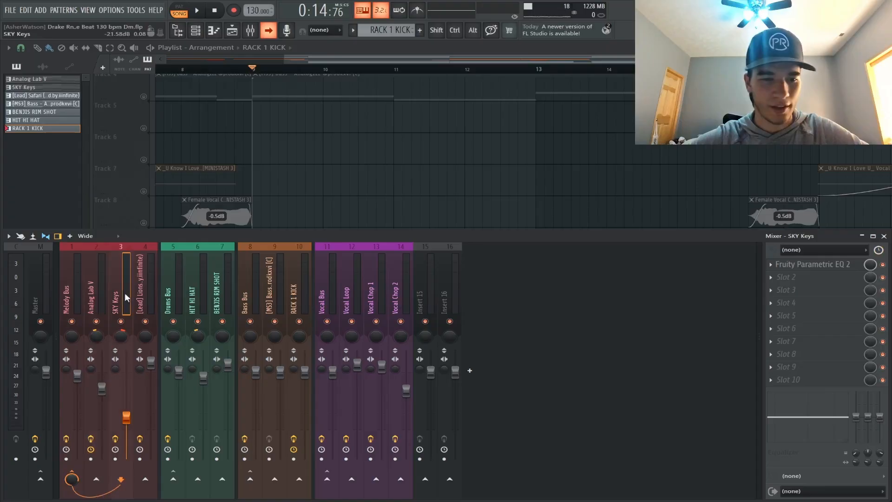
{"action": "left_click", "coordinate": [94, 292]}
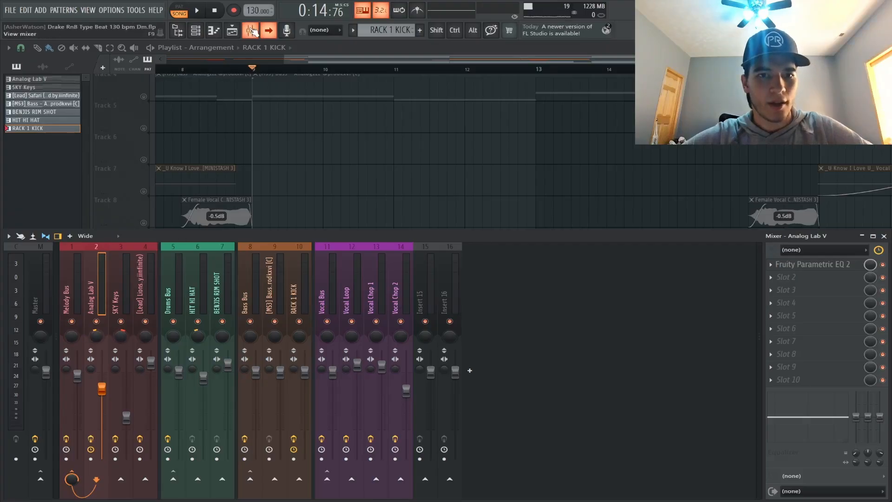
- Close the mixer, unmute all the playlist tracks, and show the arrangement from its beginning
{"action": "key", "text": "F9"}
{"action": "scroll", "coordinate": [394, 244], "scroll_direction": "left", "scroll_amount": 3}
{"action": "scroll", "coordinate": [394, 244], "scroll_direction": "left", "scroll_amount": 4}
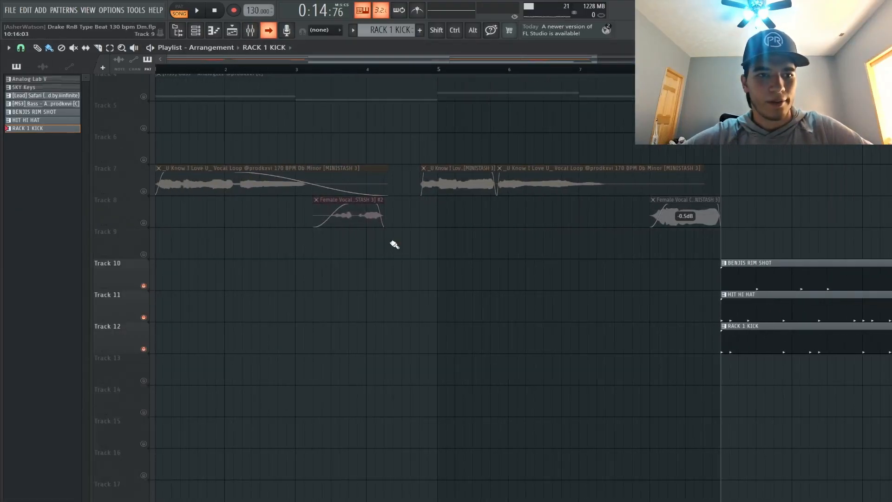
{"action": "scroll", "coordinate": [395, 245], "scroll_direction": "up", "scroll_amount": 3}
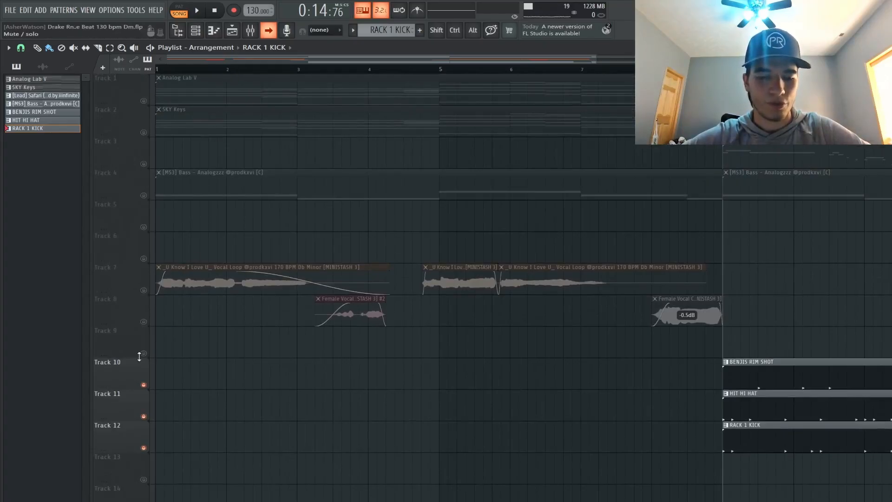
{"action": "right_click", "coordinate": [144, 384]}
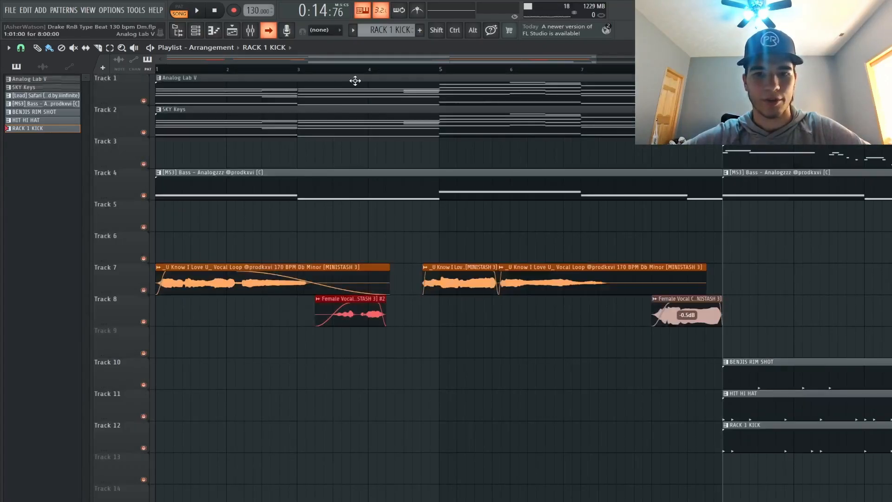
{"action": "scroll", "coordinate": [355, 81], "scroll_direction": "down", "scroll_amount": 4}
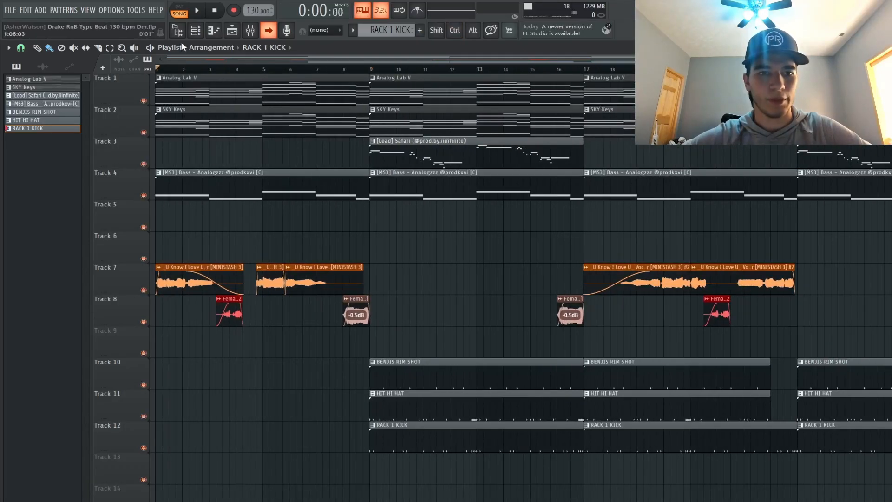